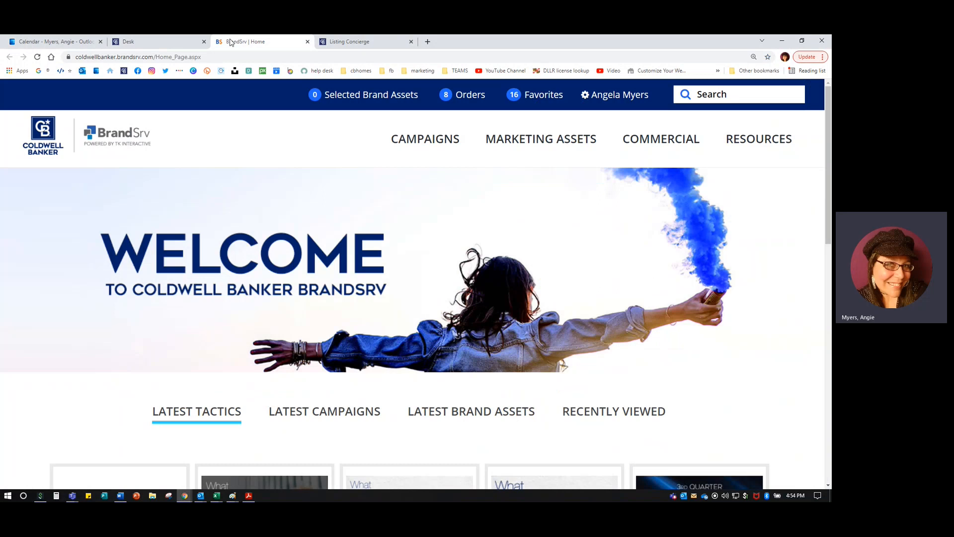
Search the site for "holiday" and open the 2021 Holiday Social Media tactic from the results.
text(holiday)
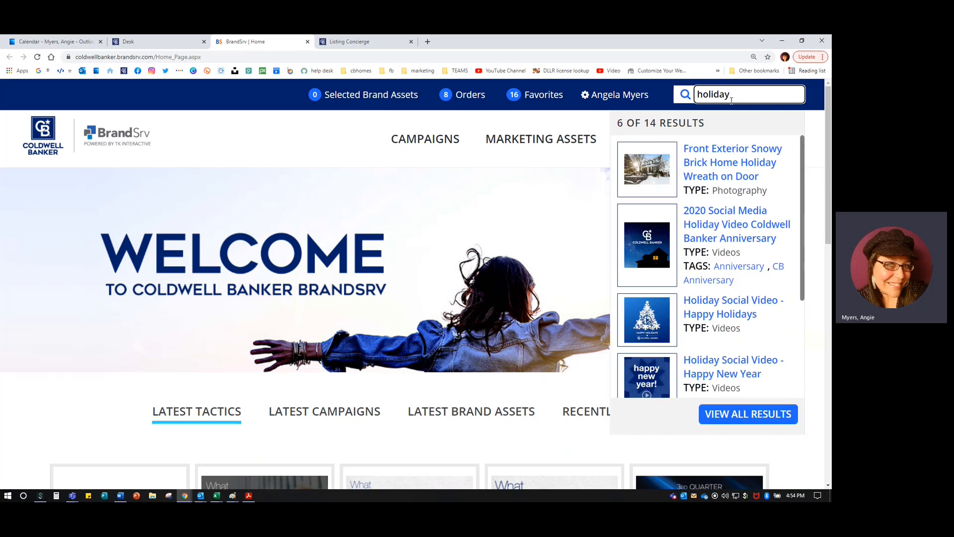
key(Return)
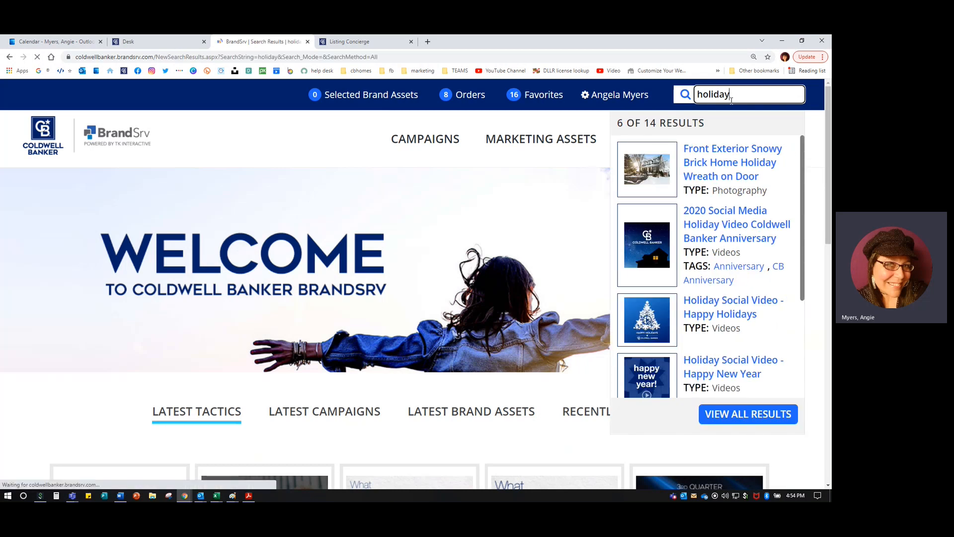
mouse_move(772, 144)
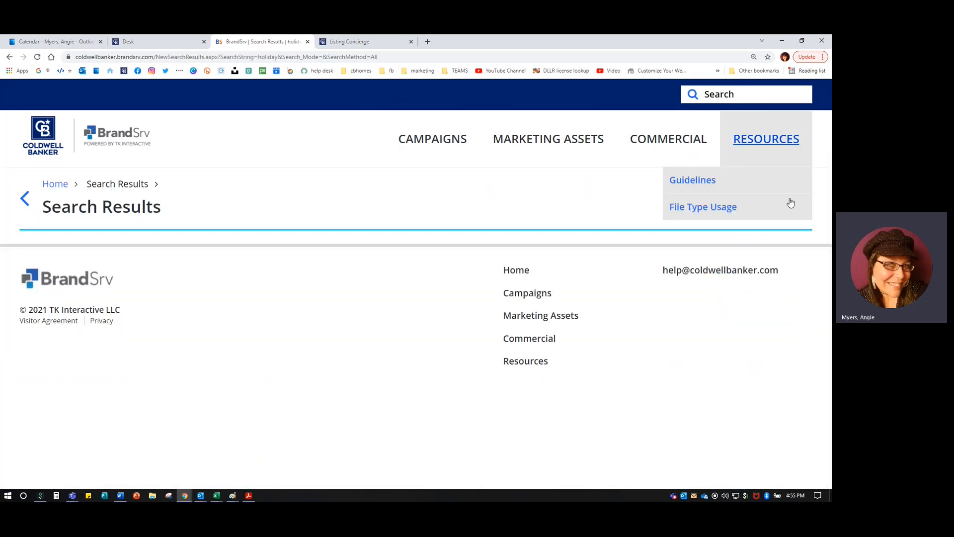
scroll(374, 387, down, 3)
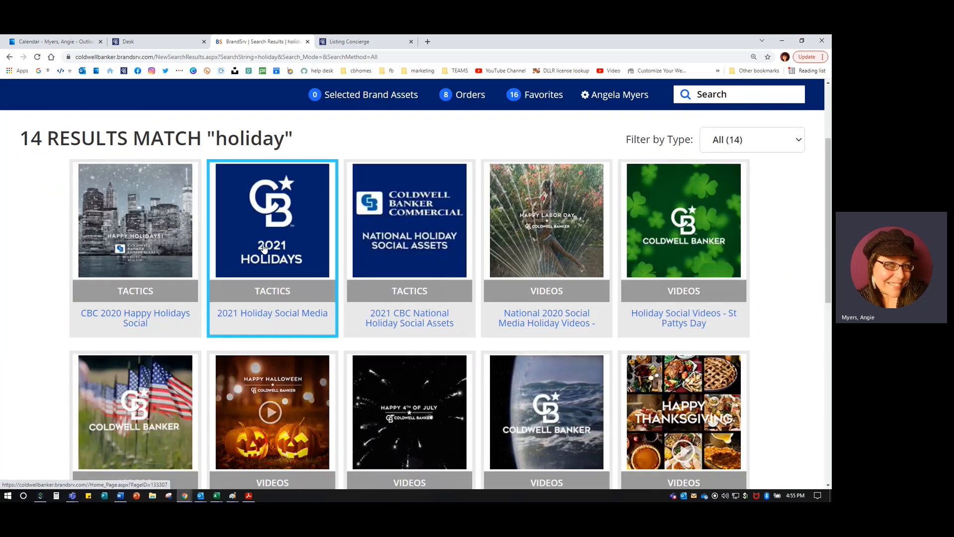
key(ctrl)
click(263, 249)
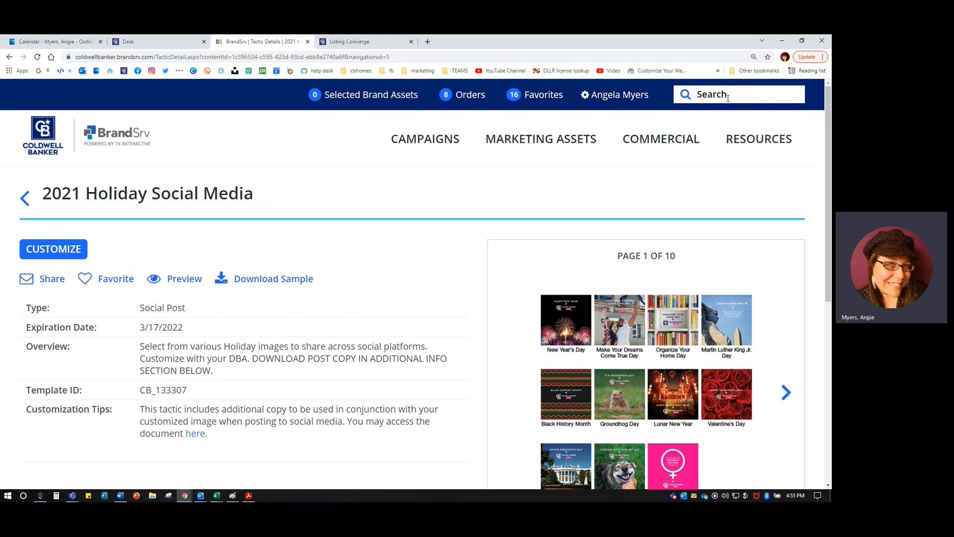
Review the tactic's overview text and look through all ten pages of its holiday image previews.
scroll(263, 284, down, 2)
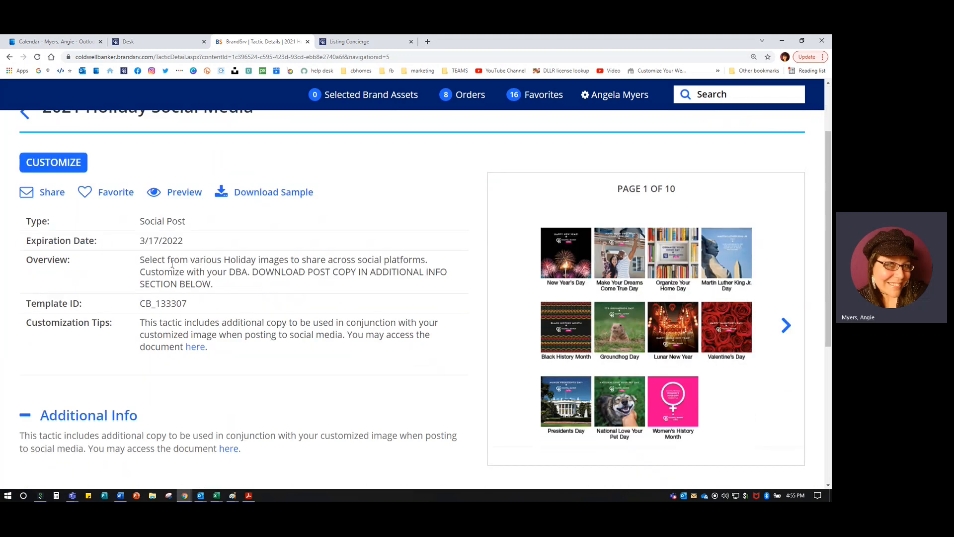
drag(140, 264, 243, 289)
click(243, 288)
click(786, 325)
click(785, 325)
click(786, 325)
click(786, 325)
click(785, 325)
click(786, 325)
click(786, 325)
click(785, 325)
click(785, 325)
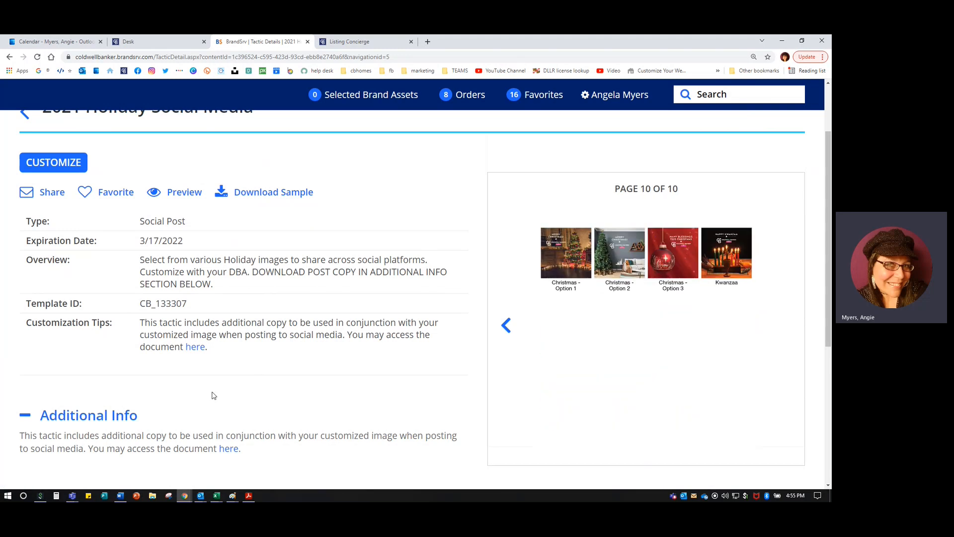
Open the additional post copy document linked under Additional Info and find the November holiday entries.
scroll(213, 395, down, 3)
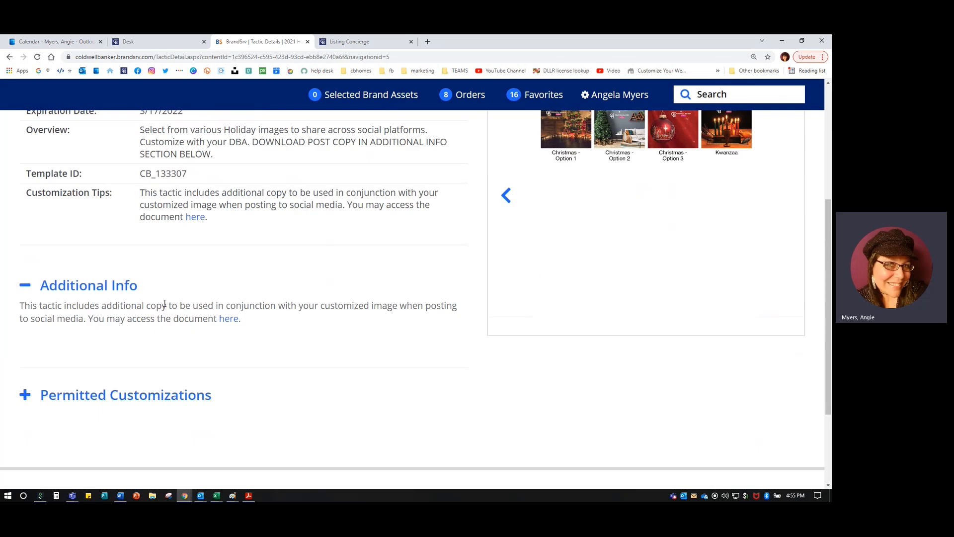
click(228, 320)
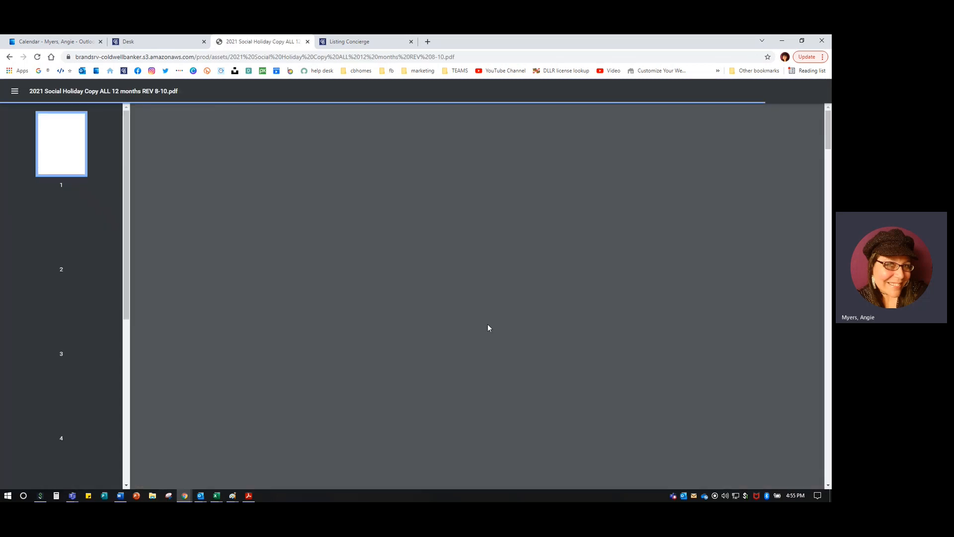
scroll(488, 323, up, 5)
scroll(475, 351, down, 20)
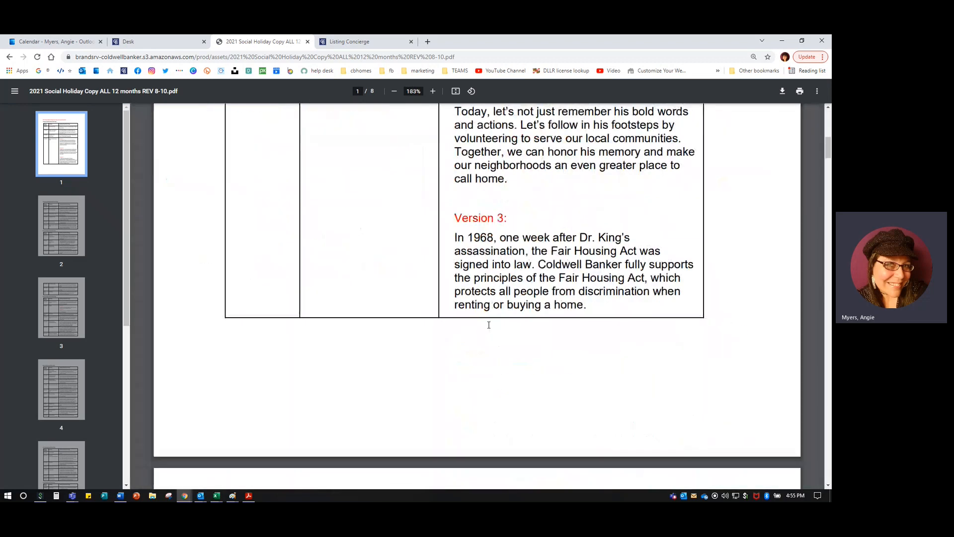
scroll(474, 350, down, 20)
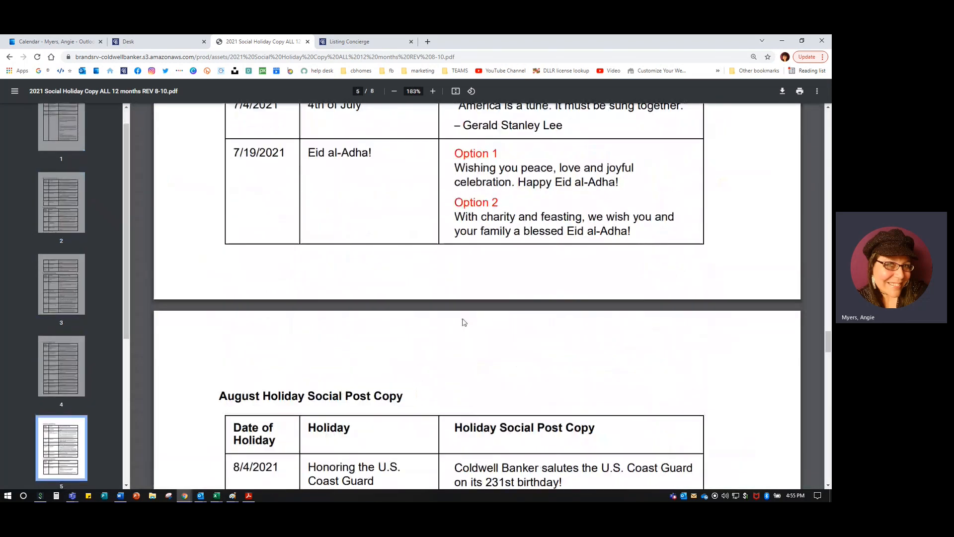
scroll(467, 317, down, 15)
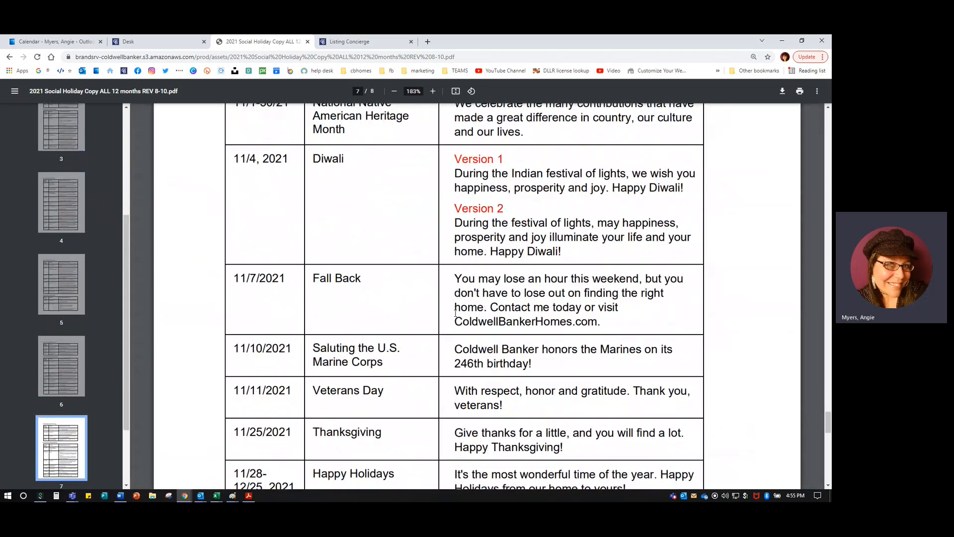
Copy the full post text for the 11/7/2021 Fall Back entry.
drag(457, 277, 608, 327)
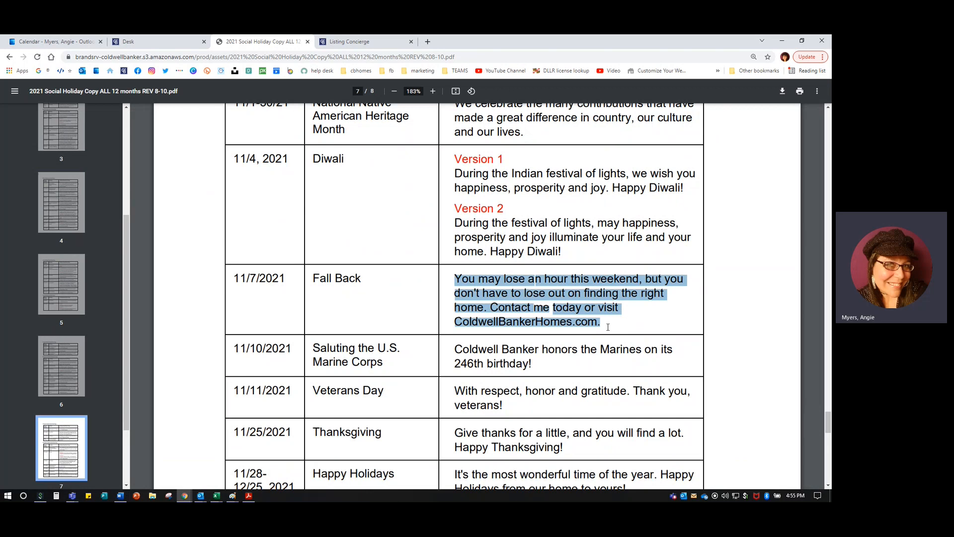
right_click(561, 280)
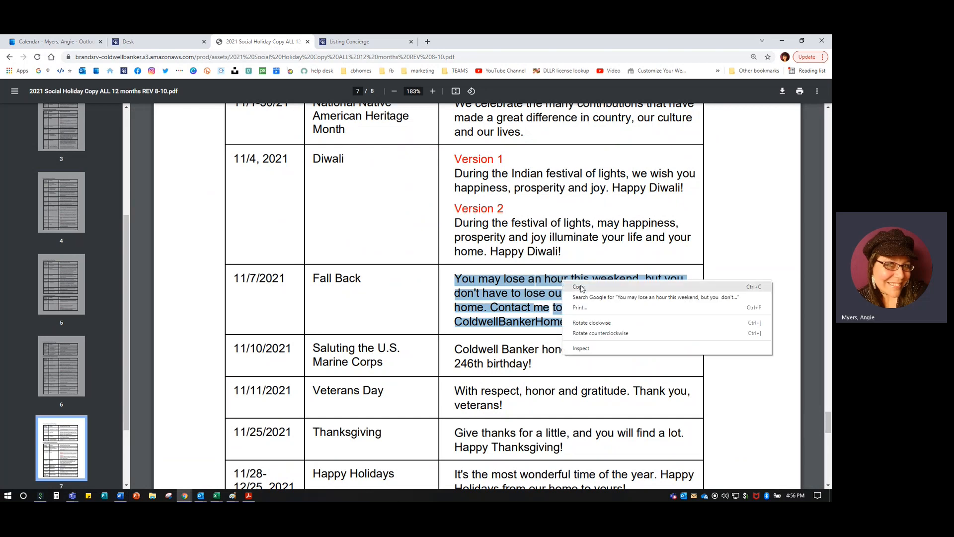
click(581, 286)
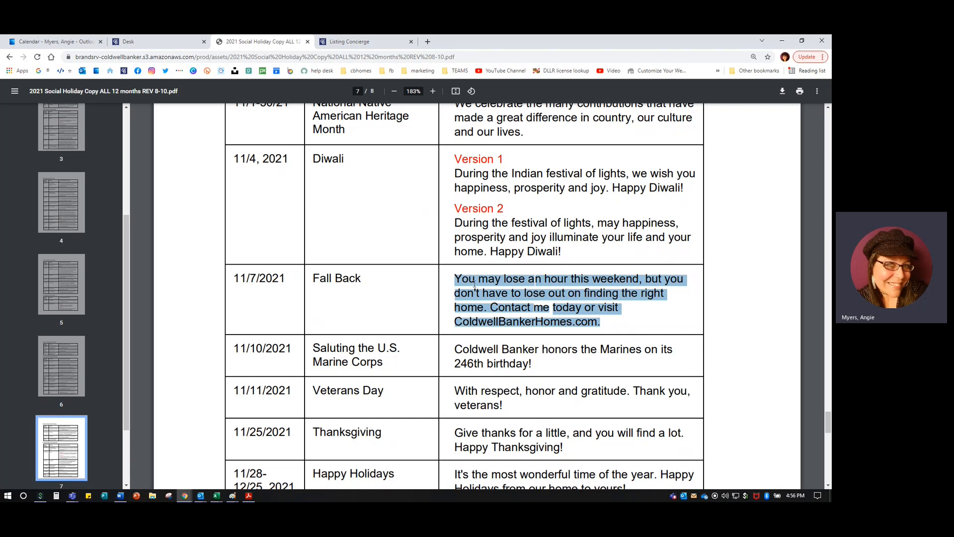
right_click(537, 301)
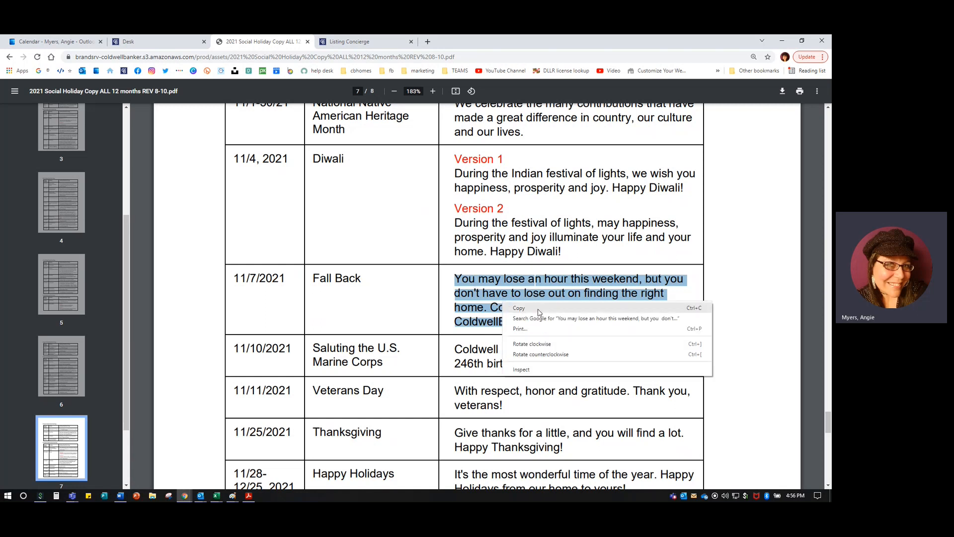
click(538, 308)
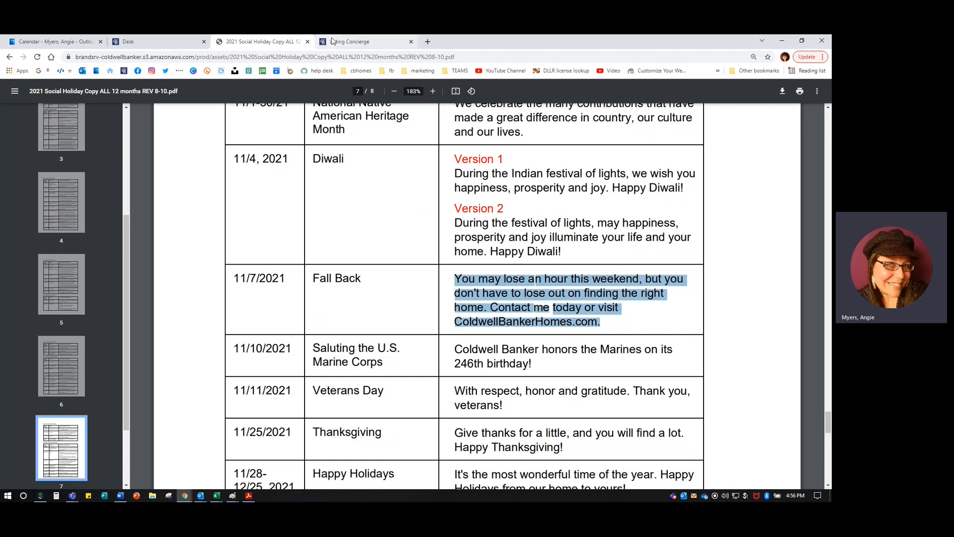
Return to the 2021 Holiday Social Media tactic, start customizing it and browse the template previews up to page 7.
click(9, 57)
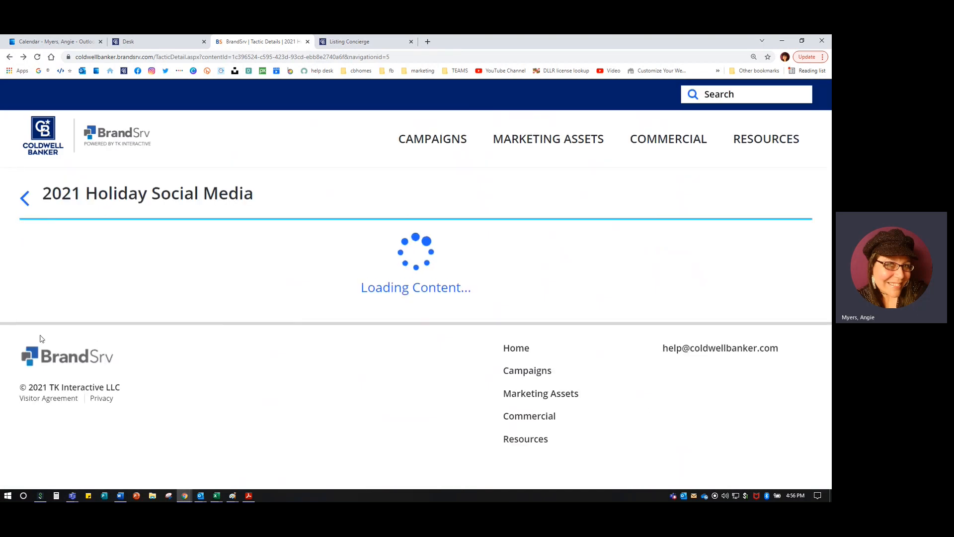
click(53, 256)
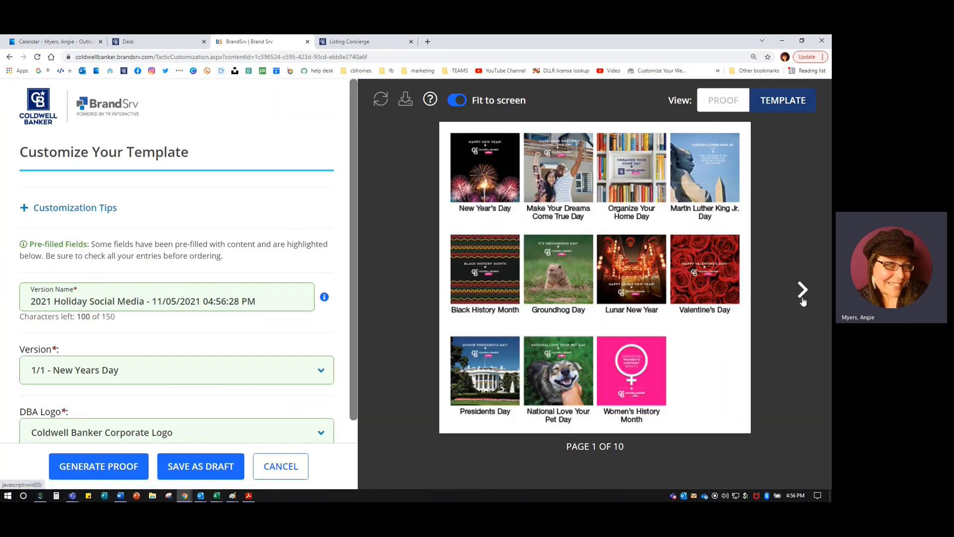
click(802, 290)
click(803, 290)
click(802, 291)
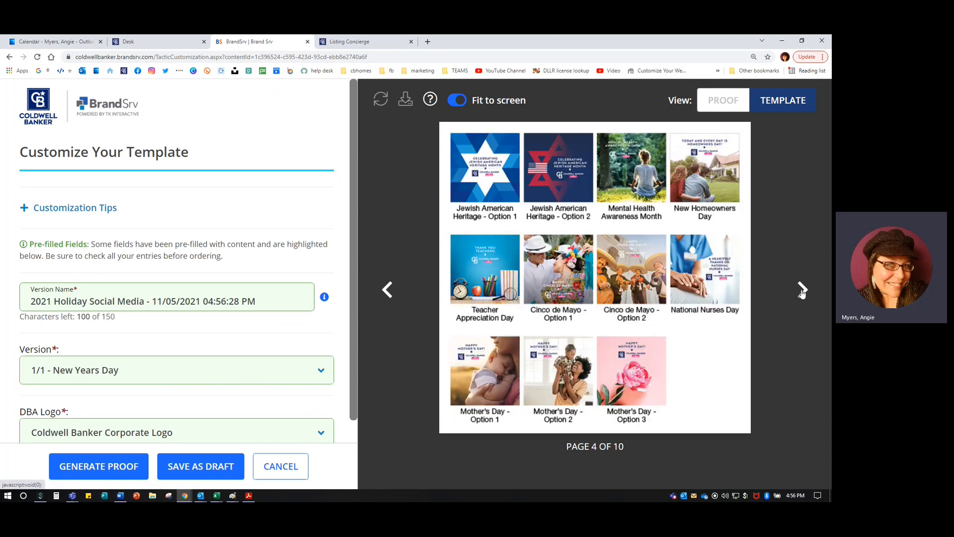
click(802, 290)
click(802, 290)
click(803, 290)
Look for the 11/7 Fall Back images in the version list and on page 8 of the template previews.
scroll(92, 337, down, 1)
click(93, 337)
scroll(97, 293, down, 10)
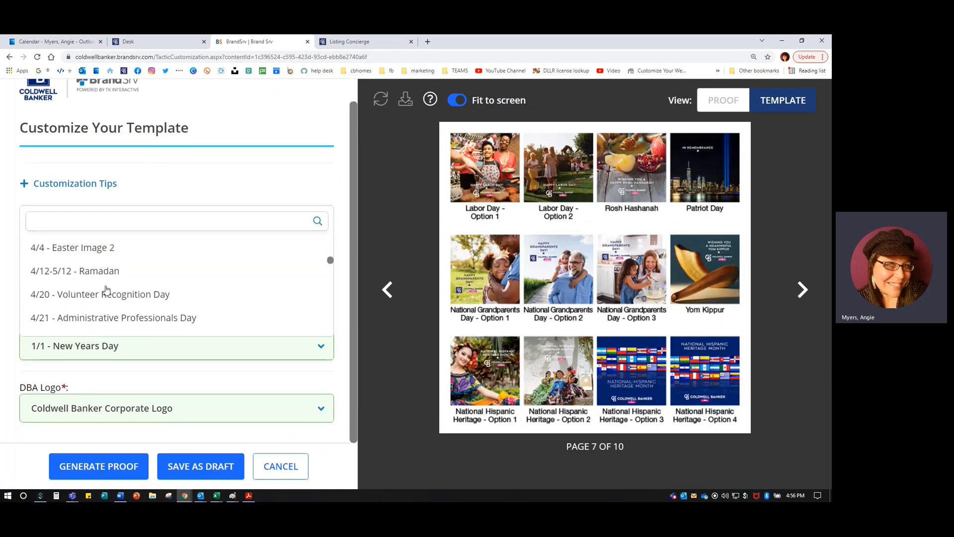
scroll(113, 293, down, 12)
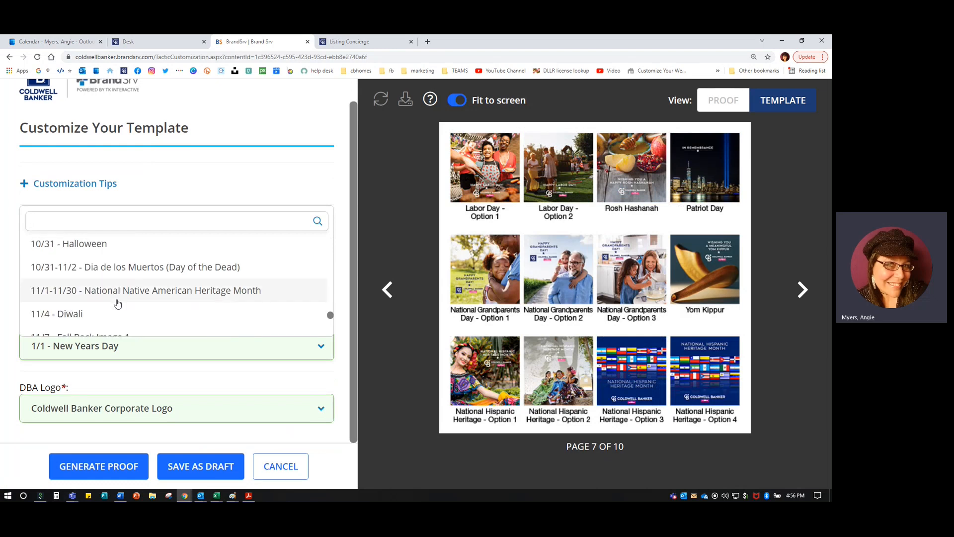
scroll(118, 303, down, 2)
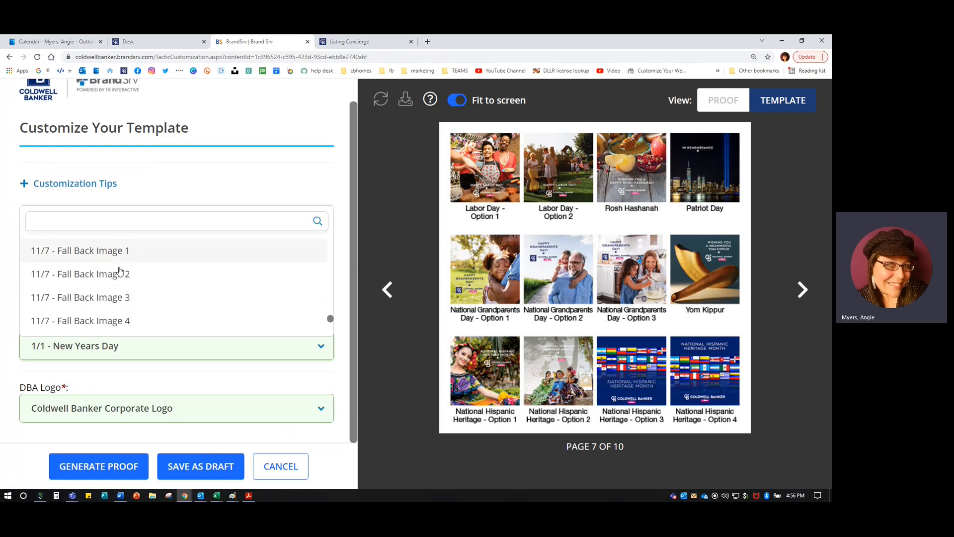
click(804, 290)
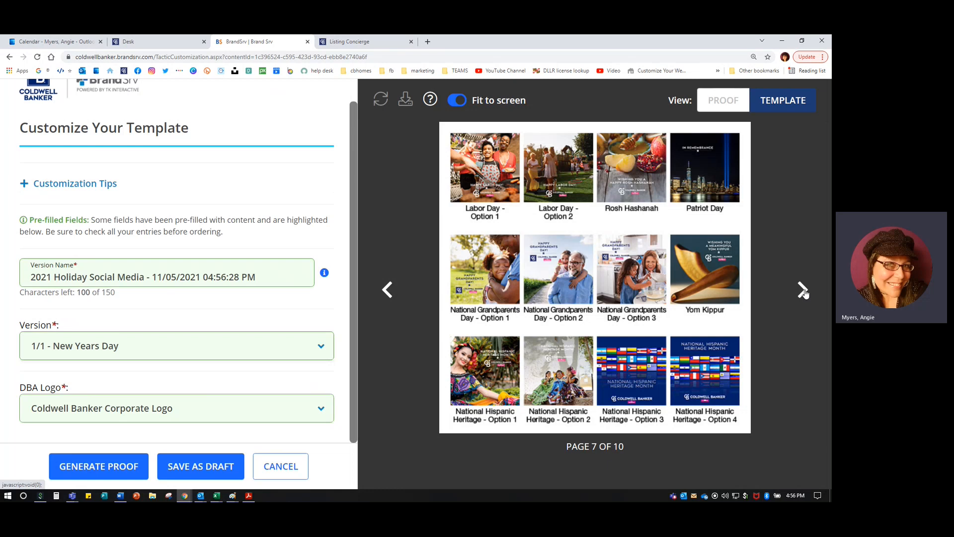
click(803, 291)
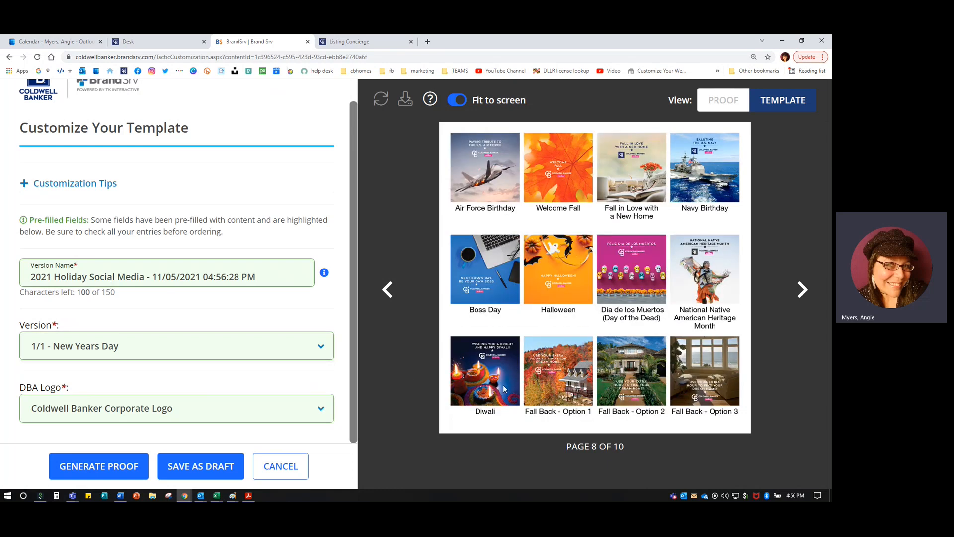
Set the version to "11/7 - Fall Back Image 1" and generate the proof.
click(109, 349)
scroll(119, 311, down, 5)
scroll(124, 315, up, 5)
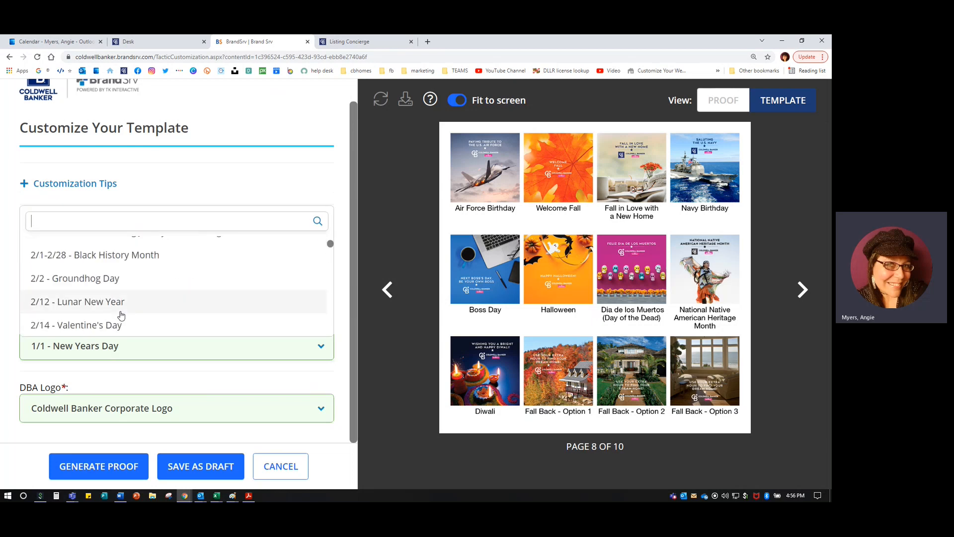
scroll(121, 313, down, 8)
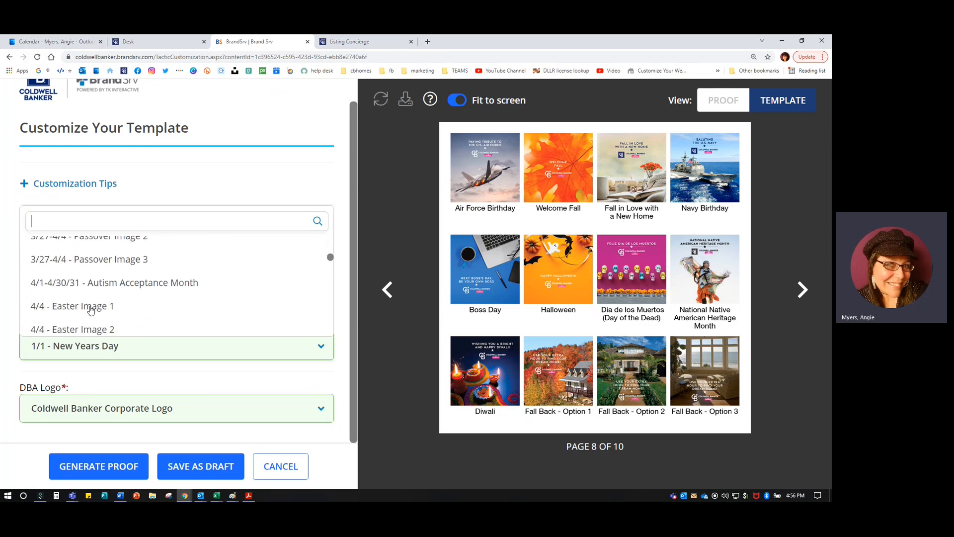
scroll(121, 303, down, 15)
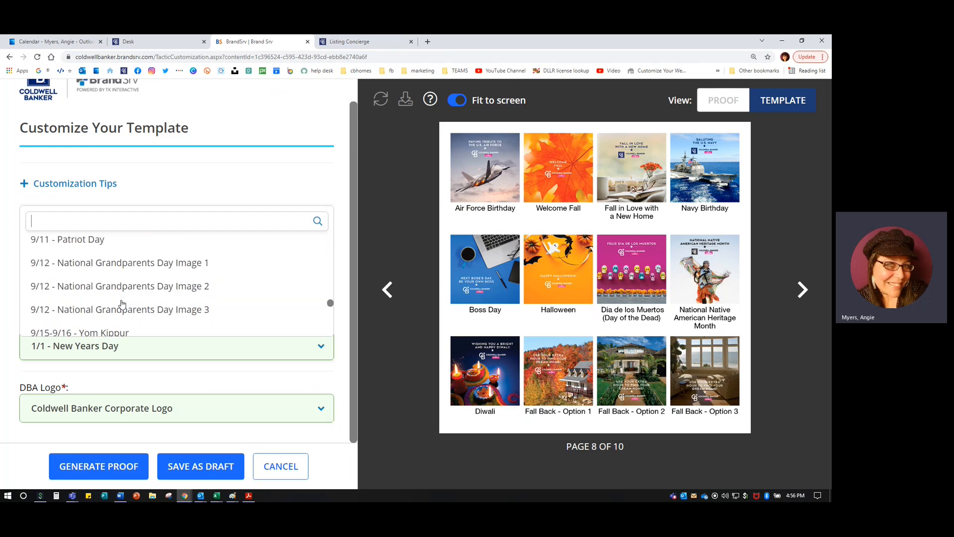
scroll(122, 304, down, 8)
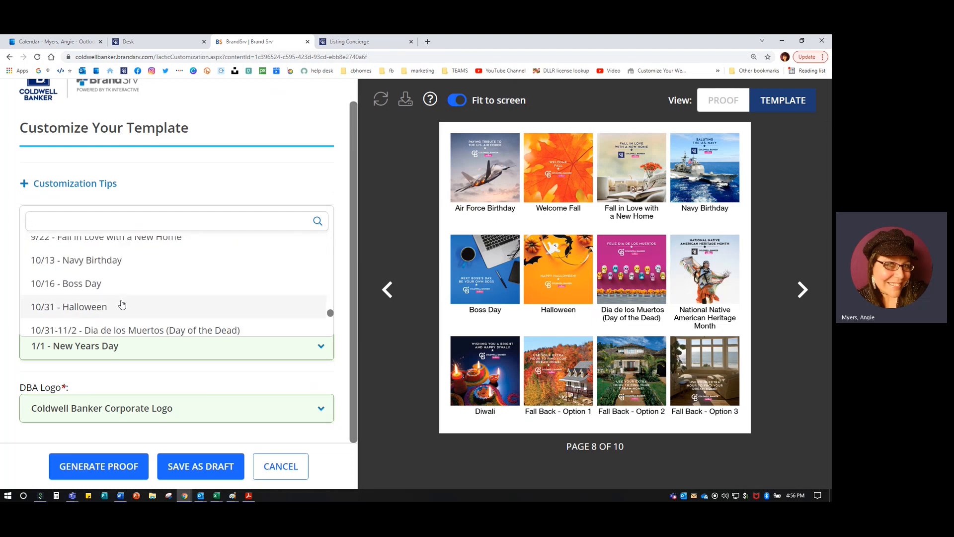
scroll(122, 304, down, 4)
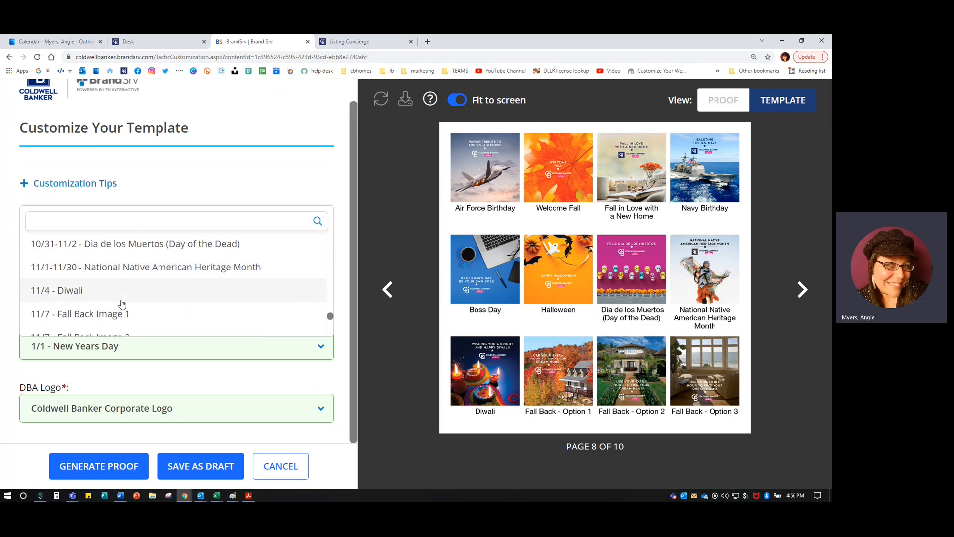
click(98, 320)
click(98, 466)
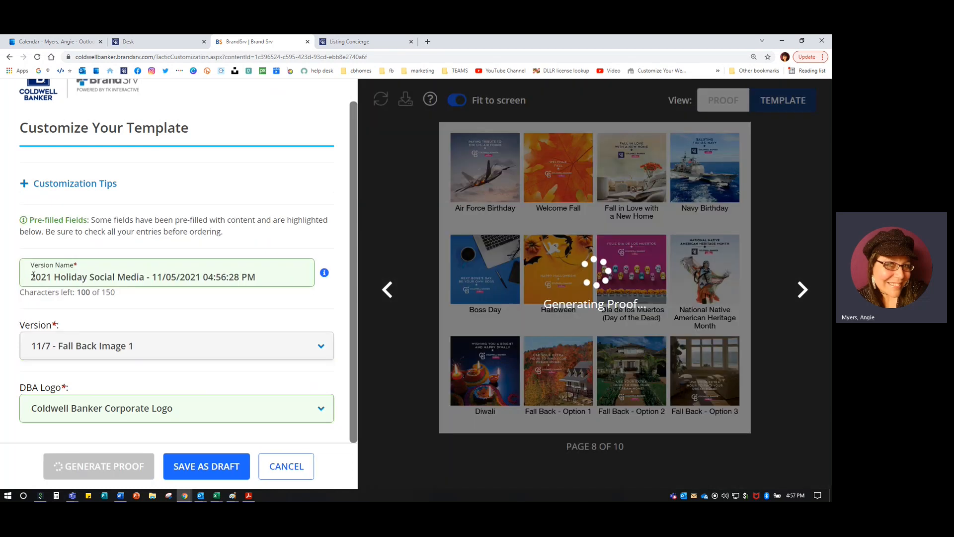
Replace the version name with "11.07.2021 Daylight Saving Time".
drag(31, 277, 418, 276)
text(11)
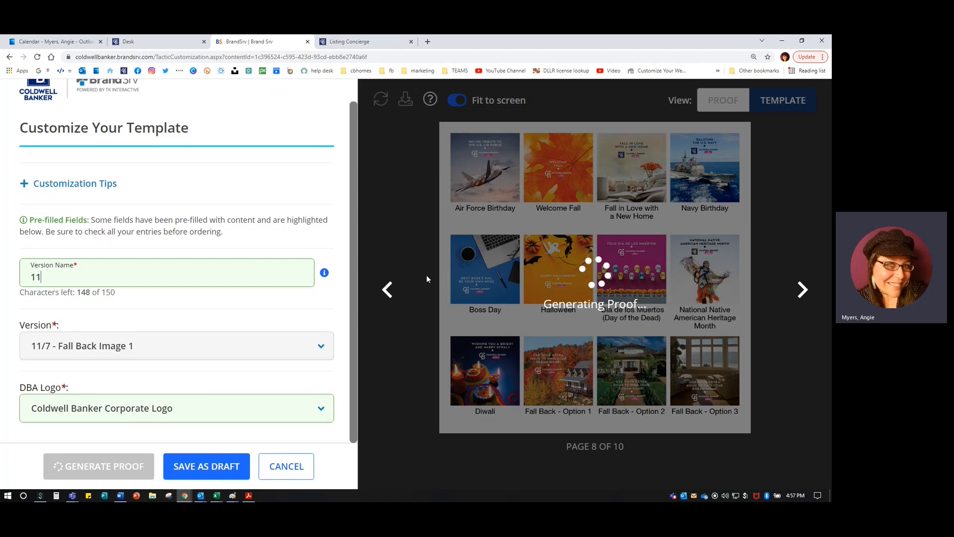
text(.07.)
text(2021 Fall Bac)
key(BackSpace)
key(BackSpace)
key(BackSpace)
key(BackSpace)
key(BackSpace)
key(BackSpace)
key(BackSpace)
key(BackSpace)
text(Dayl)
text(ight Sav)
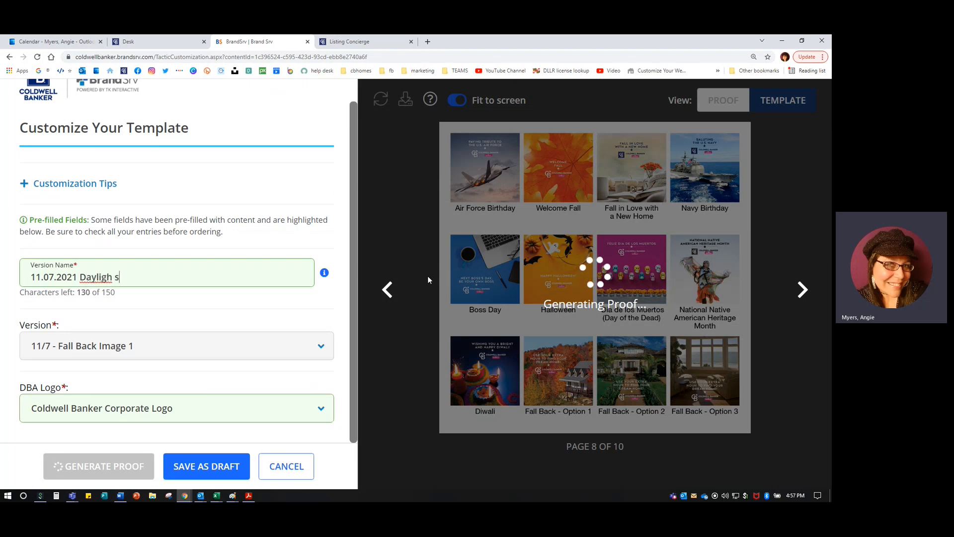
text(ing Time)
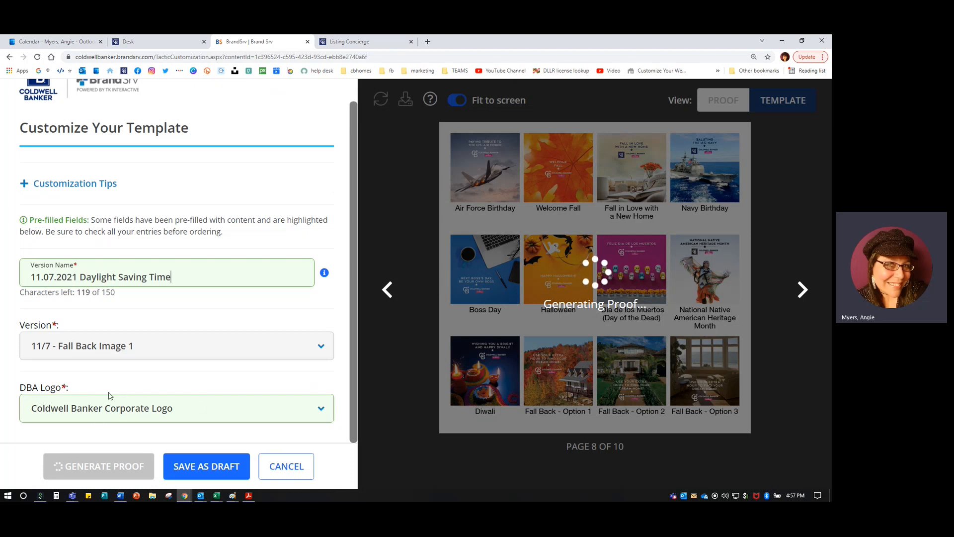
key(ctrl)
key(ctrl)
key(ctrl)
key(ctrl)
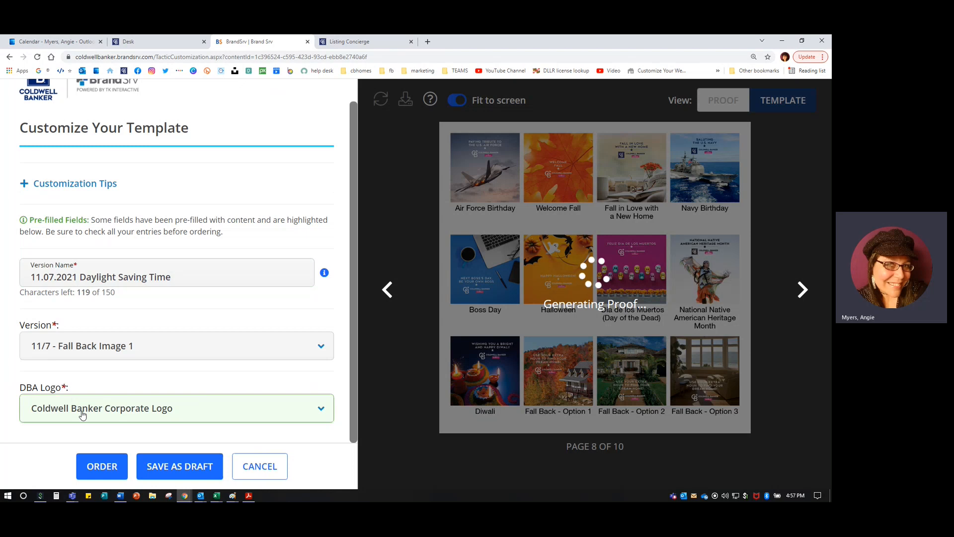
Set the DBA logo to Coldwell Banker Realty CBR for the Fall Back image.
click(82, 415)
text(cbr)
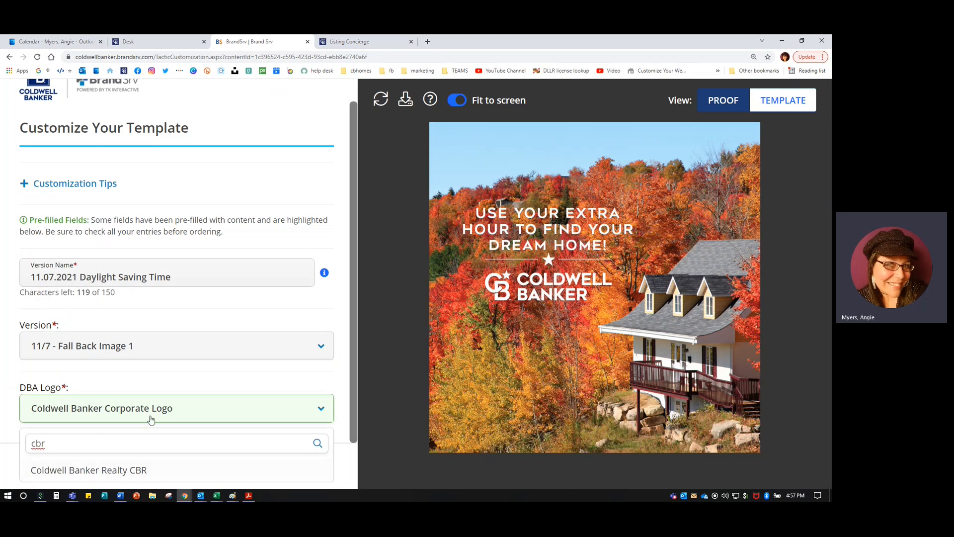
click(122, 472)
scroll(186, 401, down, 2)
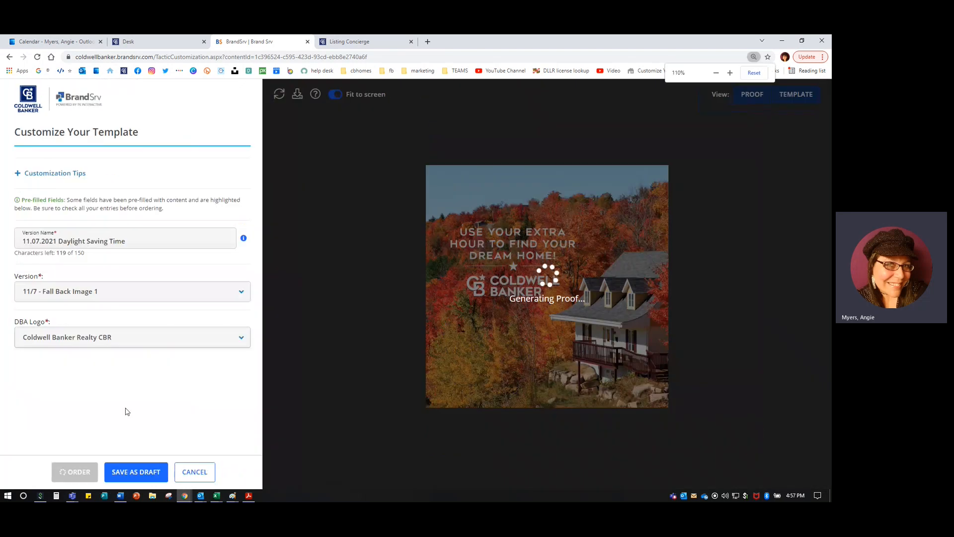
scroll(125, 411, up, 1)
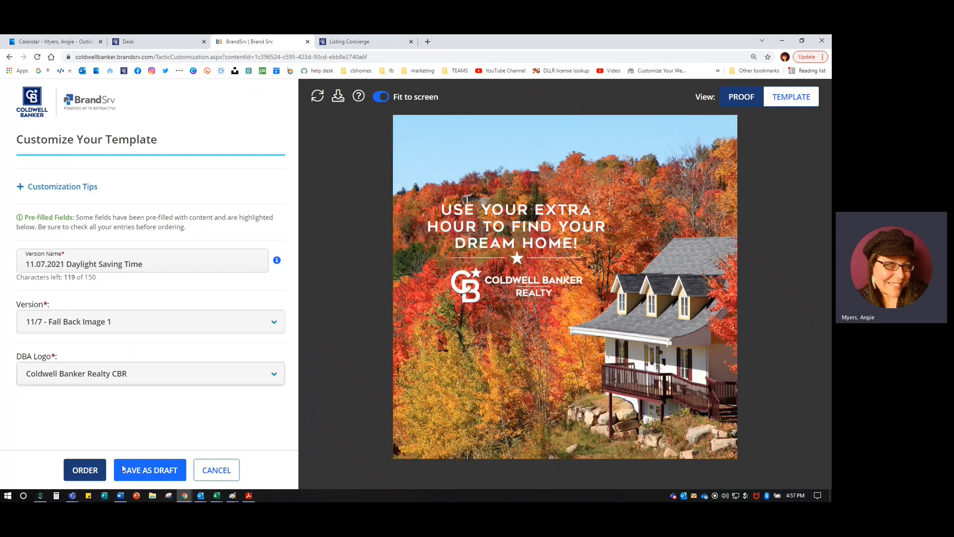
Order the customized Fall Back image and download it from the order receipt.
click(91, 472)
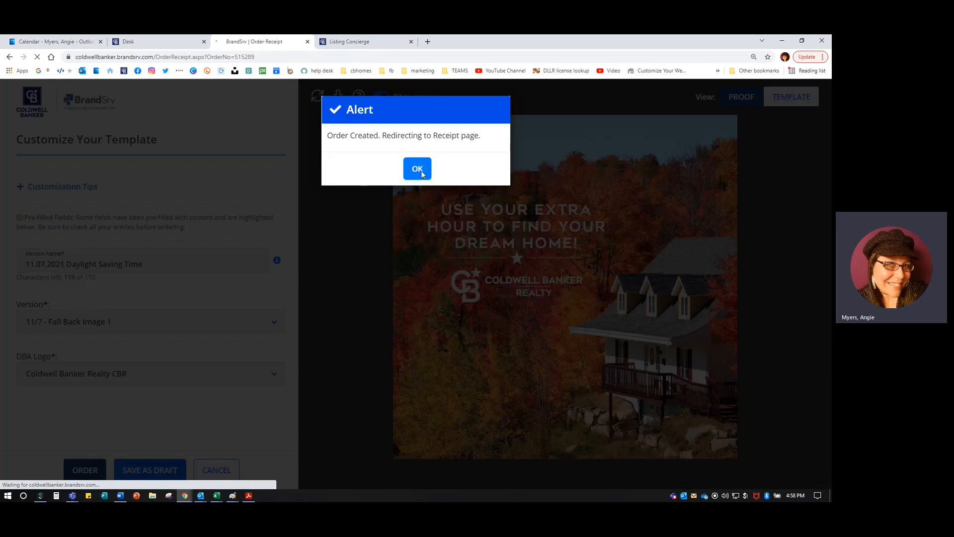
click(418, 169)
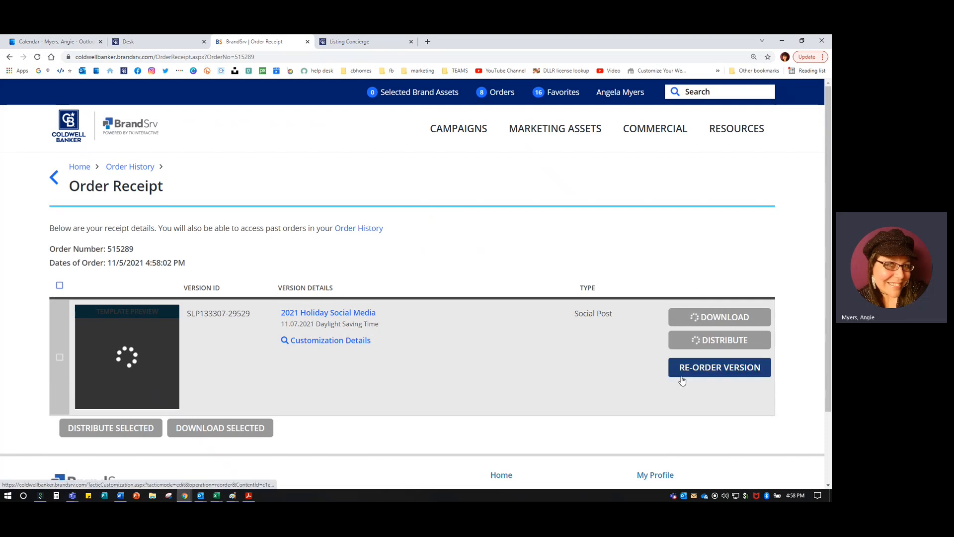
click(751, 318)
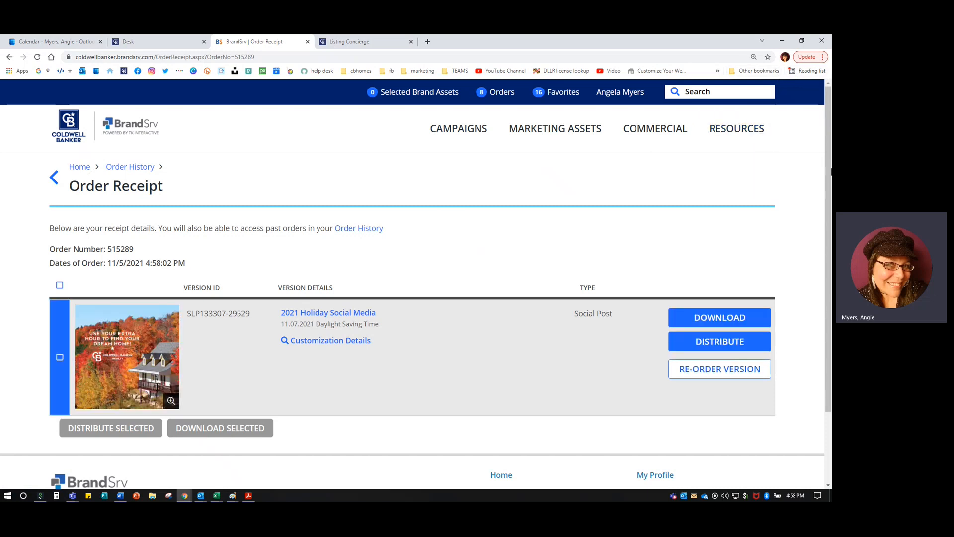
click(715, 319)
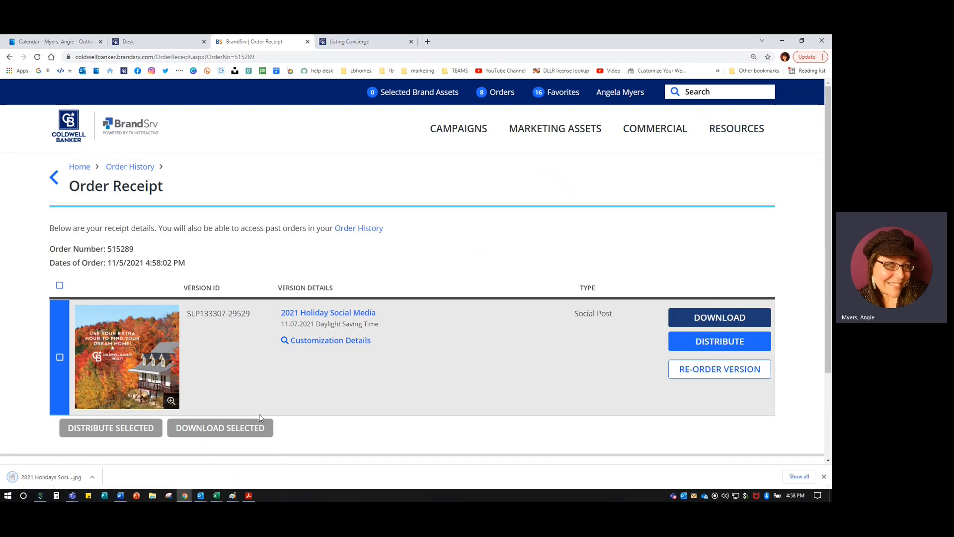
Open the downloaded image and start saving a copy in the 11-november folder of BrandSrv's cb holidays folder.
click(55, 478)
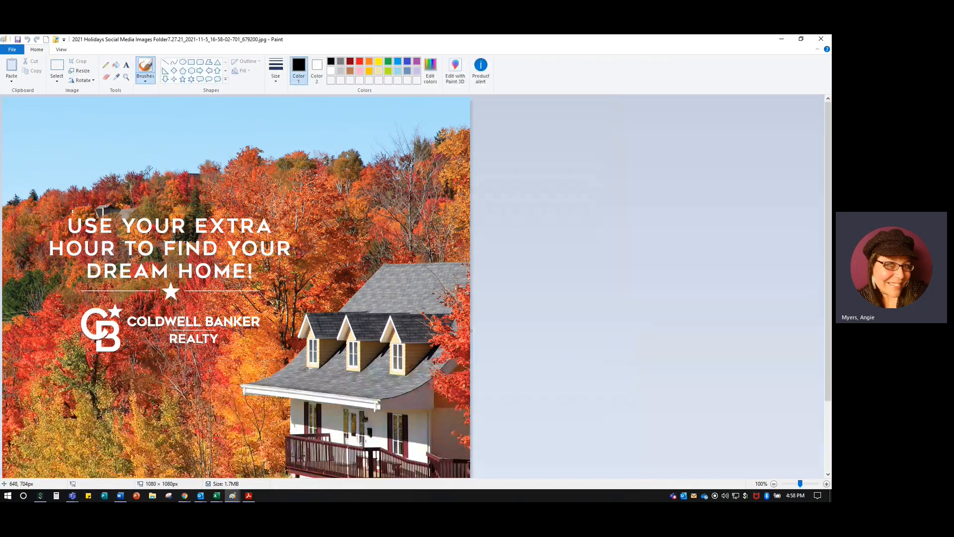
click(12, 49)
click(40, 122)
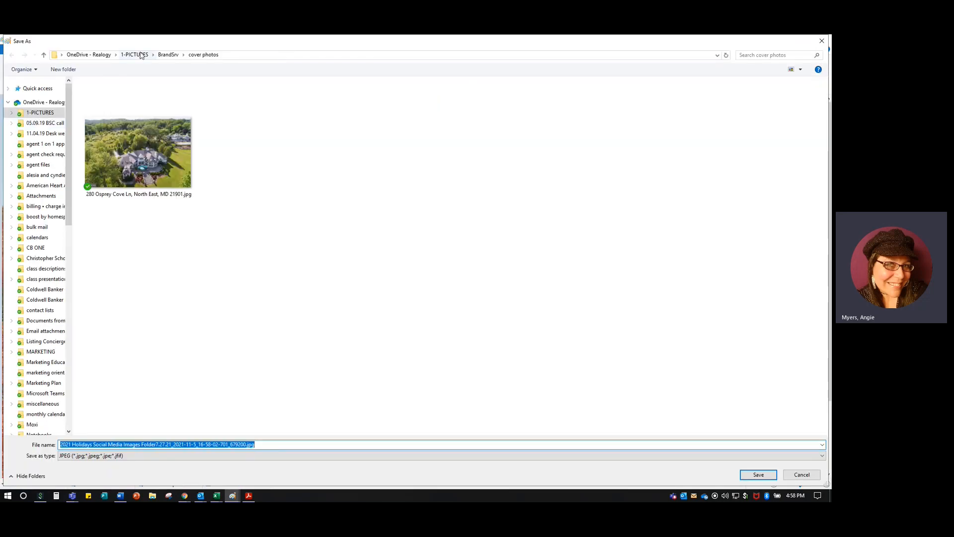
click(169, 55)
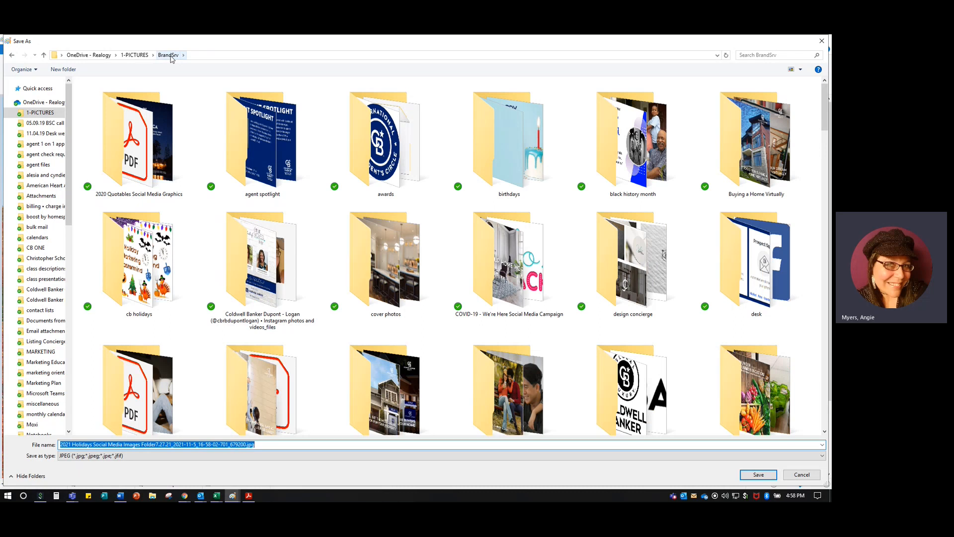
click(145, 273)
double_click(145, 273)
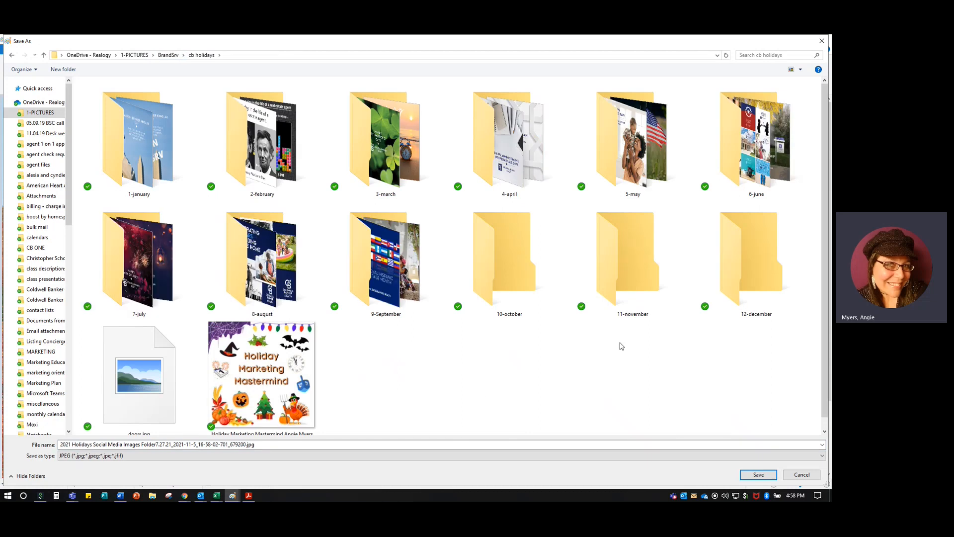
click(630, 280)
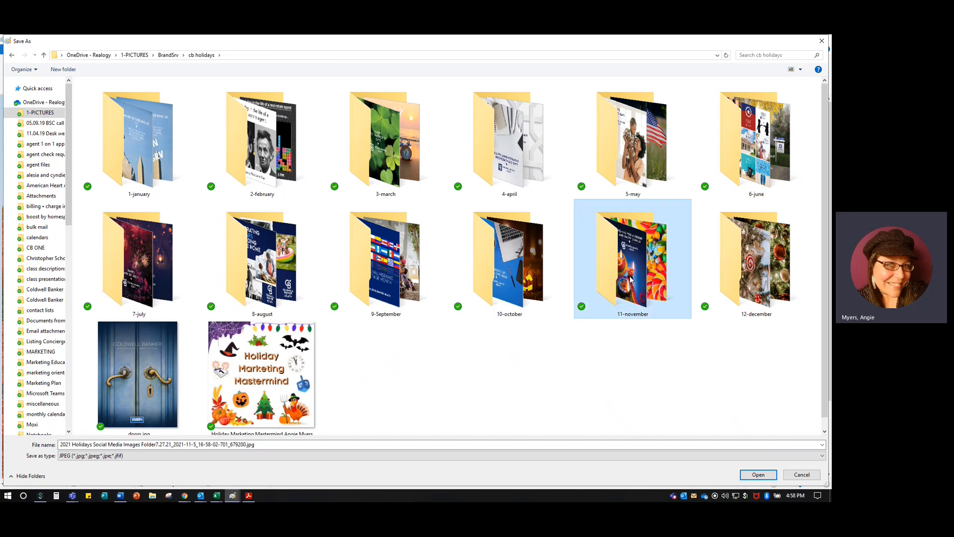
double_click(630, 279)
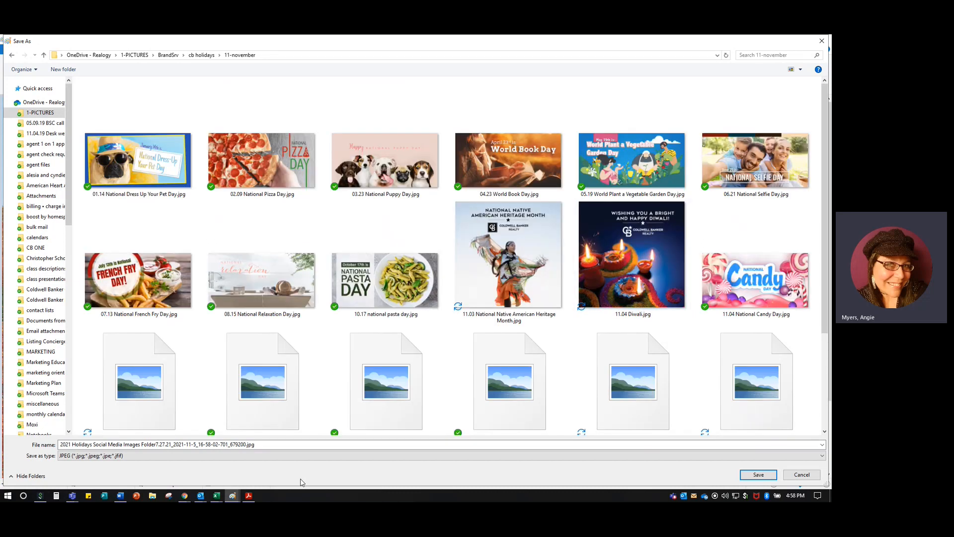
Save the image as "11.07 Daylight Saving Time" followed by the specialist's name and "Coldwell Banker Realty", and close Paint.
click(282, 444)
text(11.0)
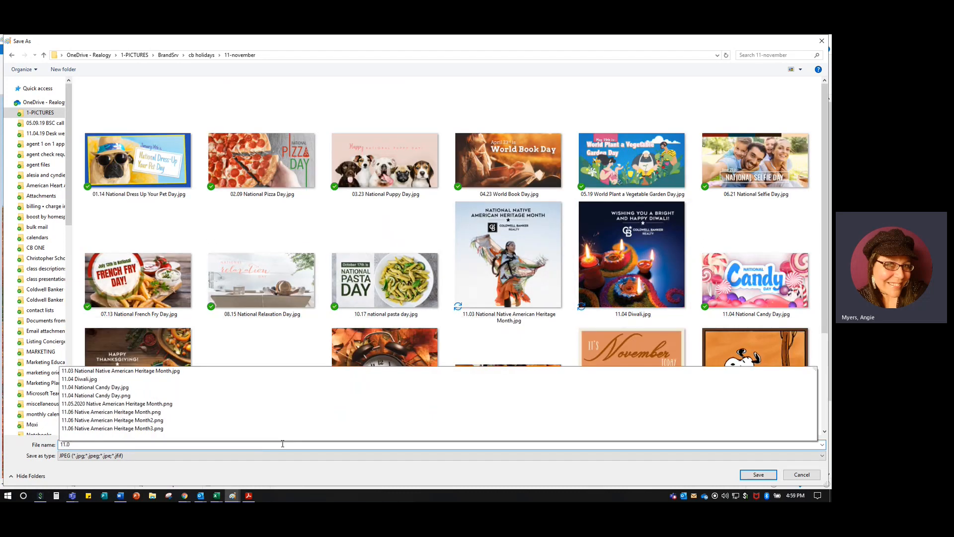
text(7.2021)
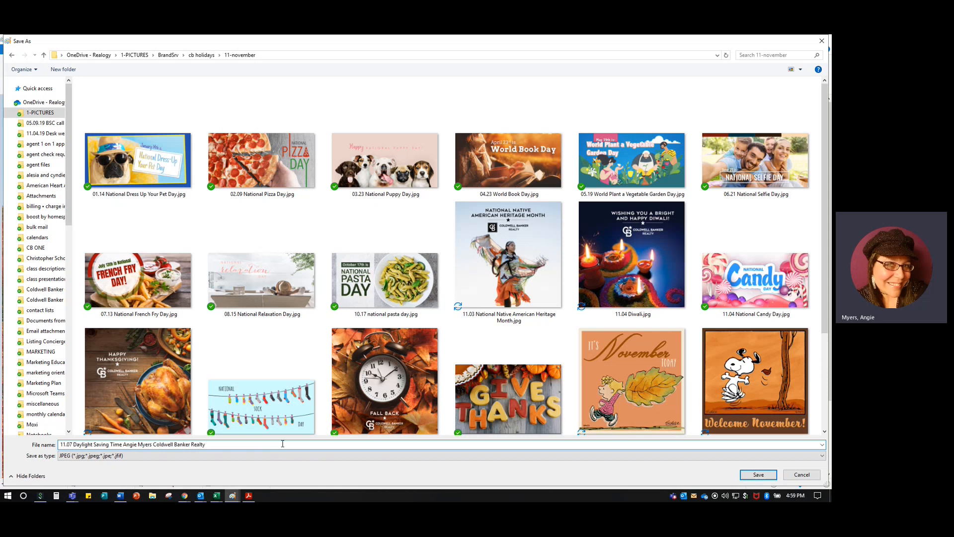
key(Return)
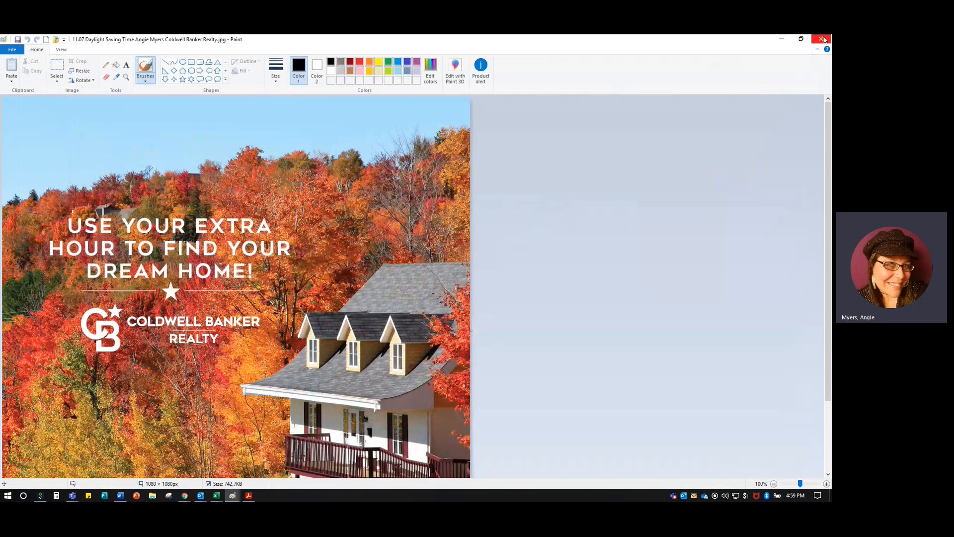
click(822, 38)
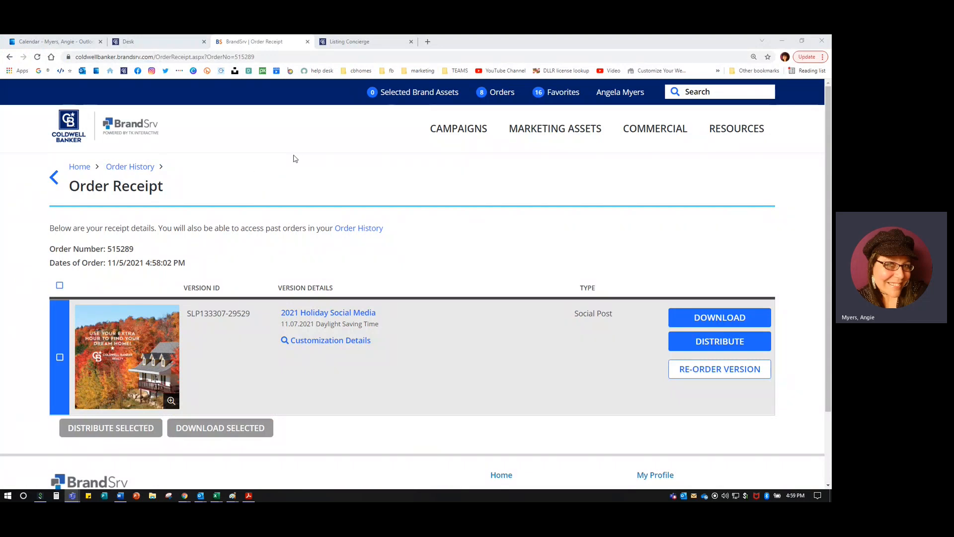
Open Facebook in a new browser tab and go to the marketing specialist's Coldwell Banker Realty business page.
click(428, 41)
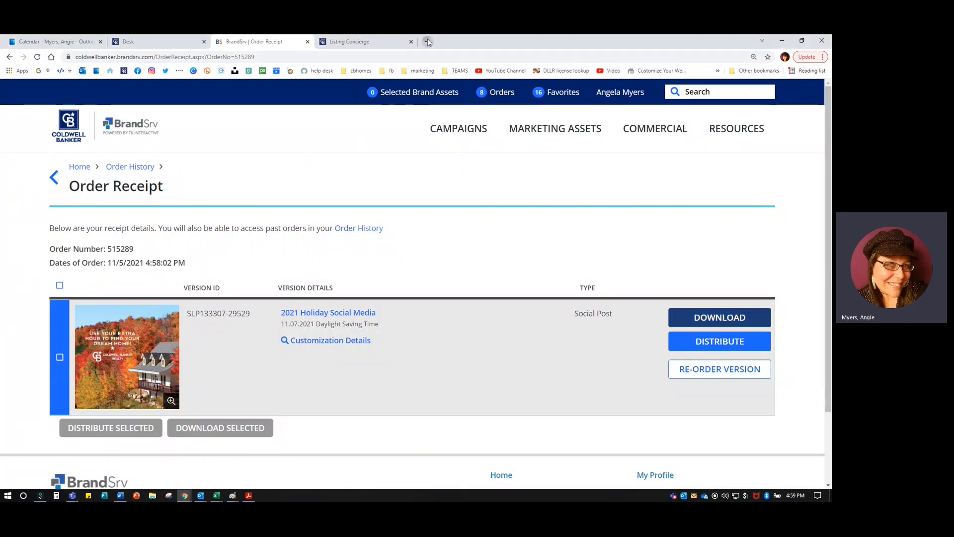
click(428, 42)
click(138, 71)
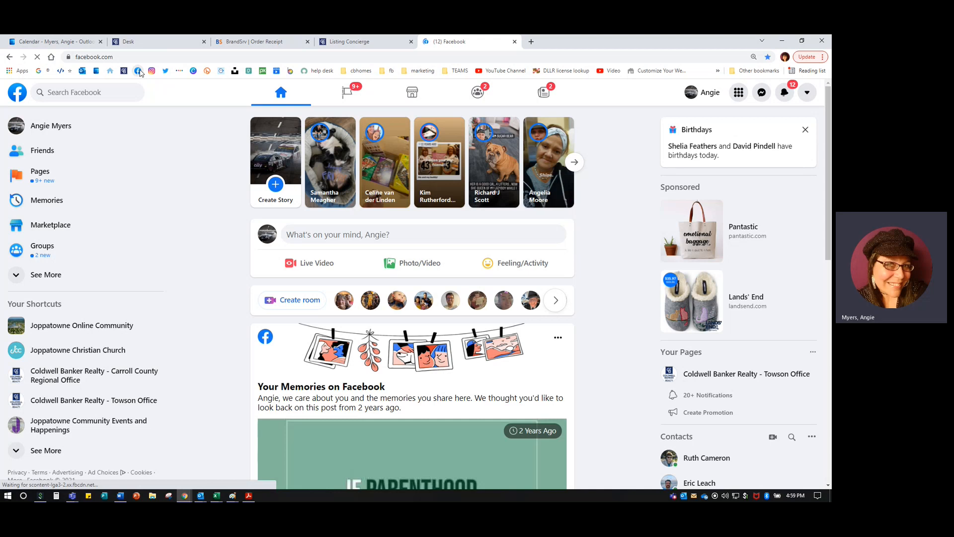
click(45, 175)
click(86, 195)
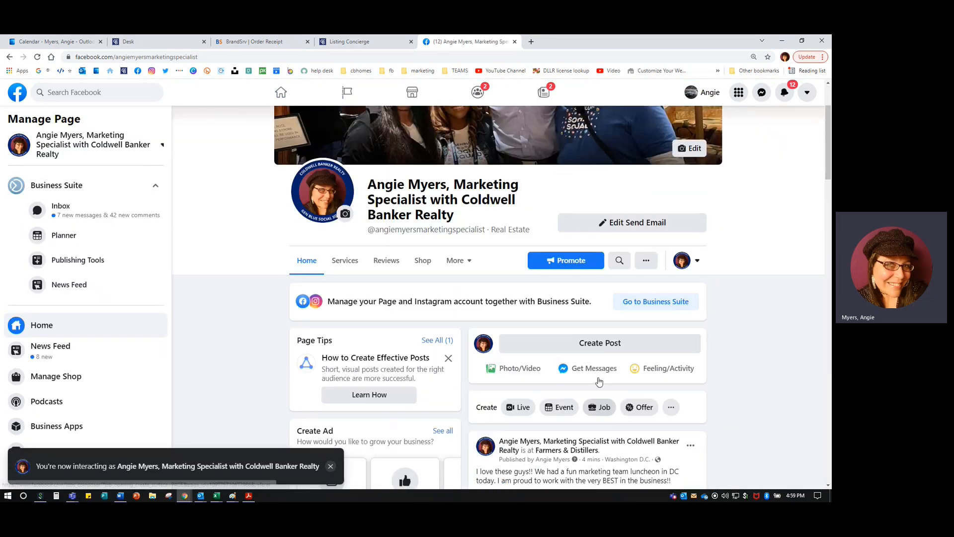
click(588, 342)
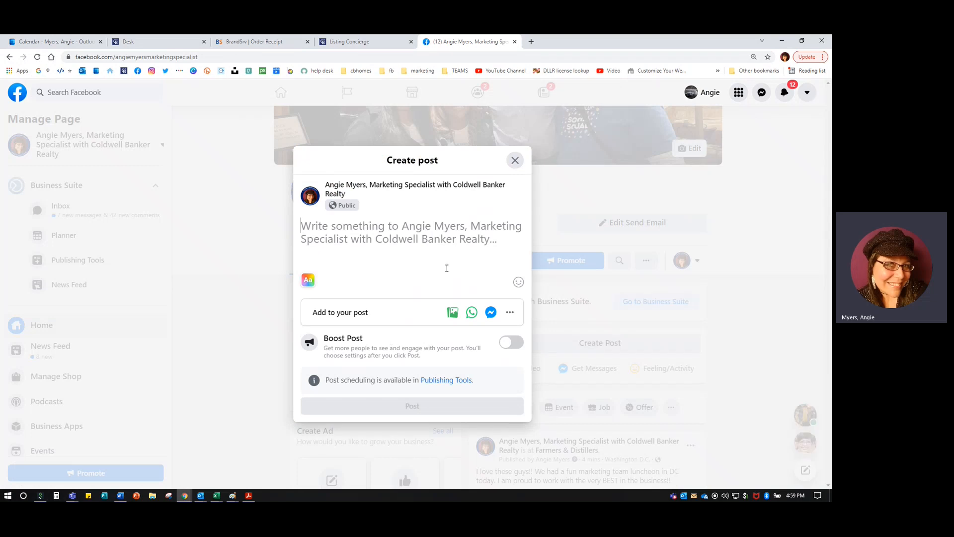
click(454, 313)
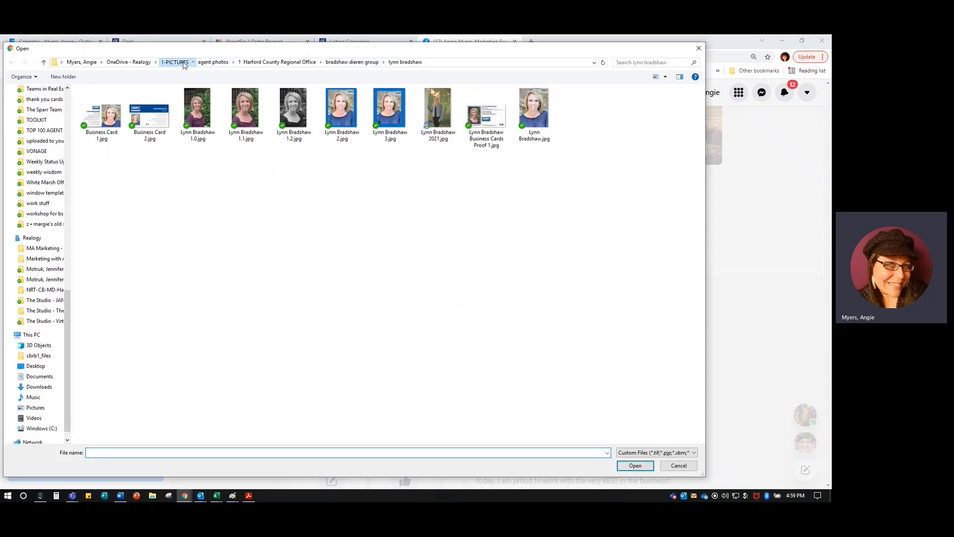
click(183, 63)
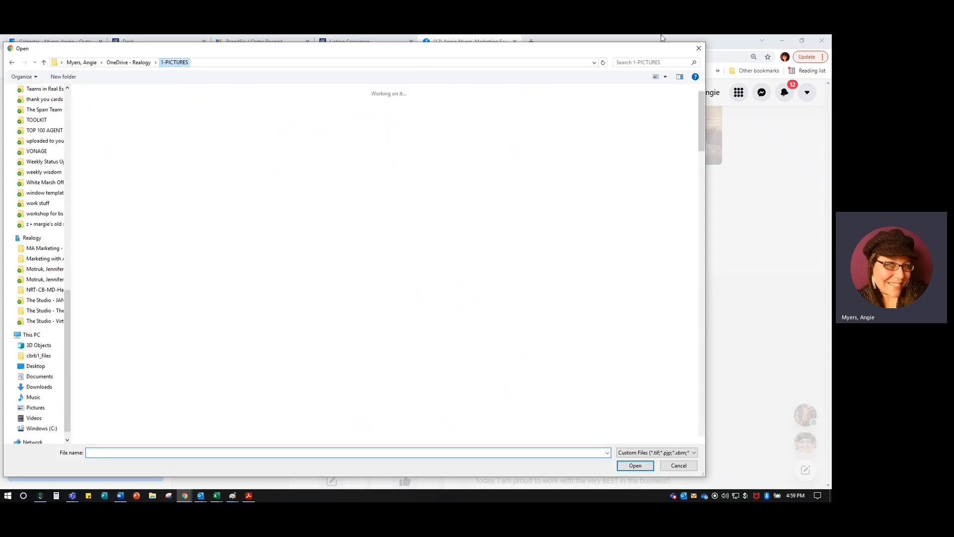
key(Escape)
click(514, 160)
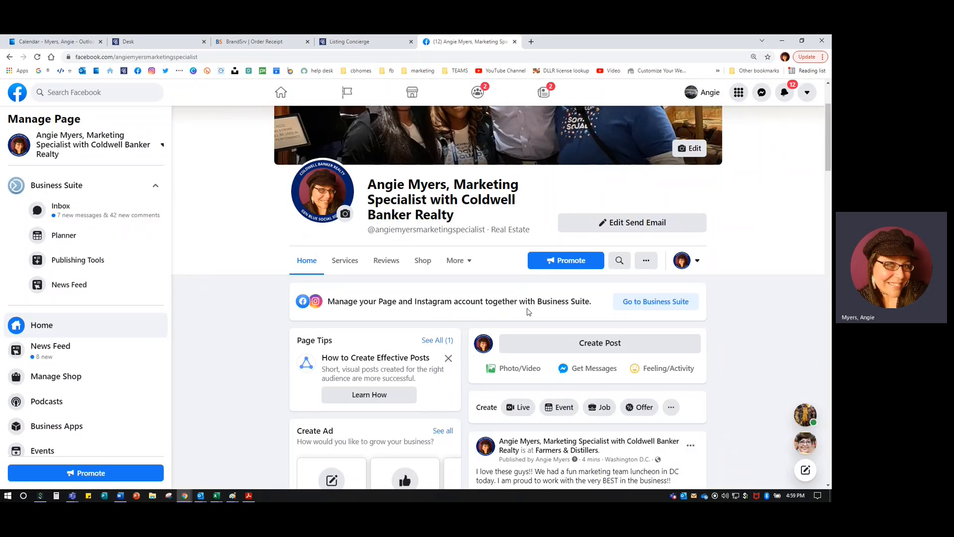
Open the scheduled posts in the page's Publishing Tools and start a new post.
scroll(209, 323, up, 2)
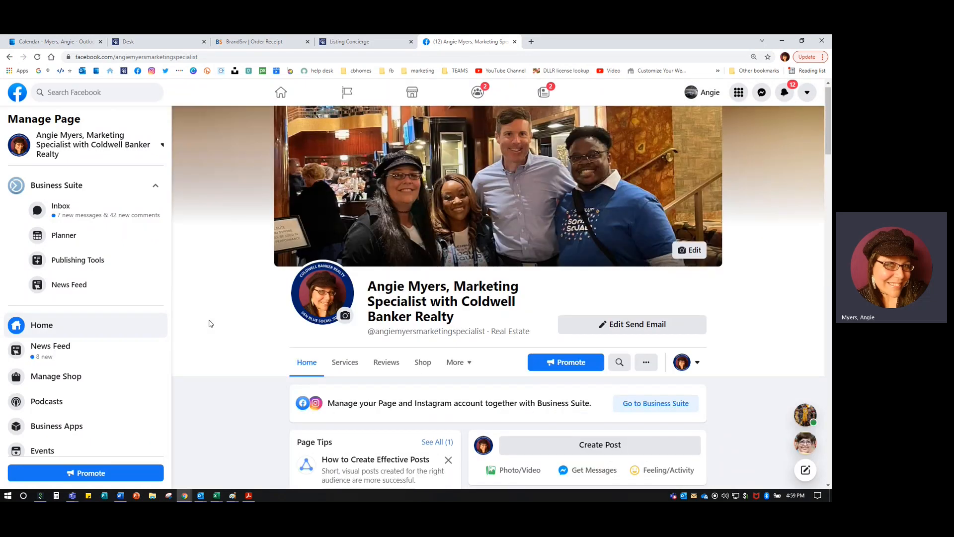
click(72, 263)
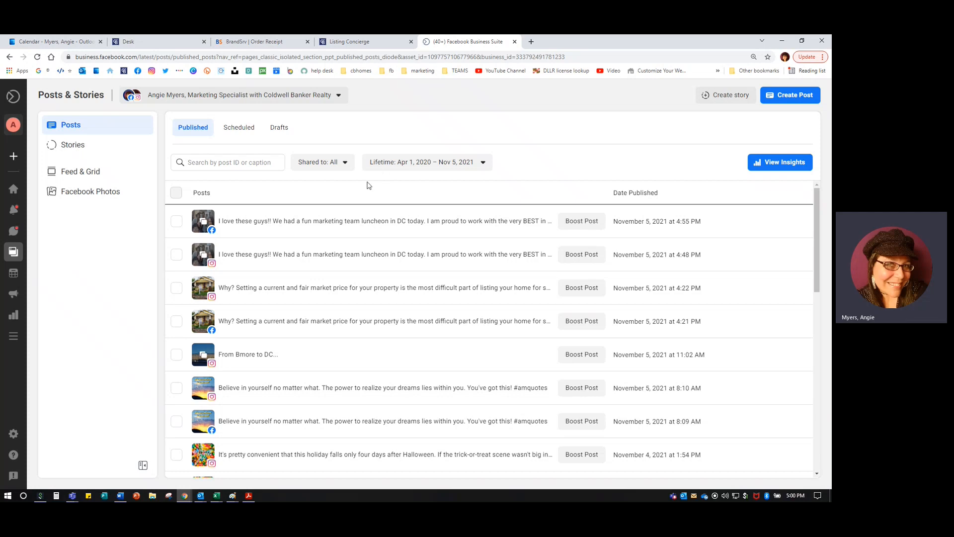
click(243, 129)
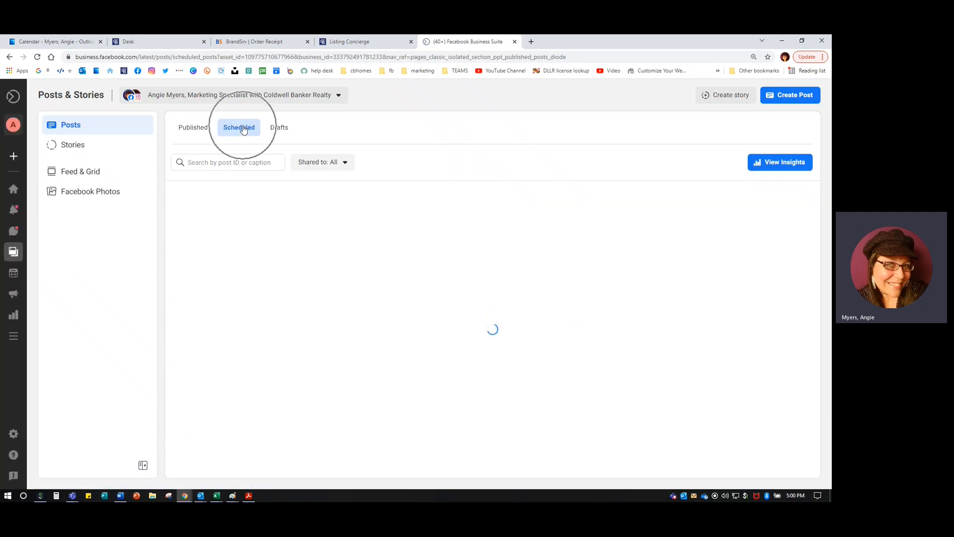
click(792, 101)
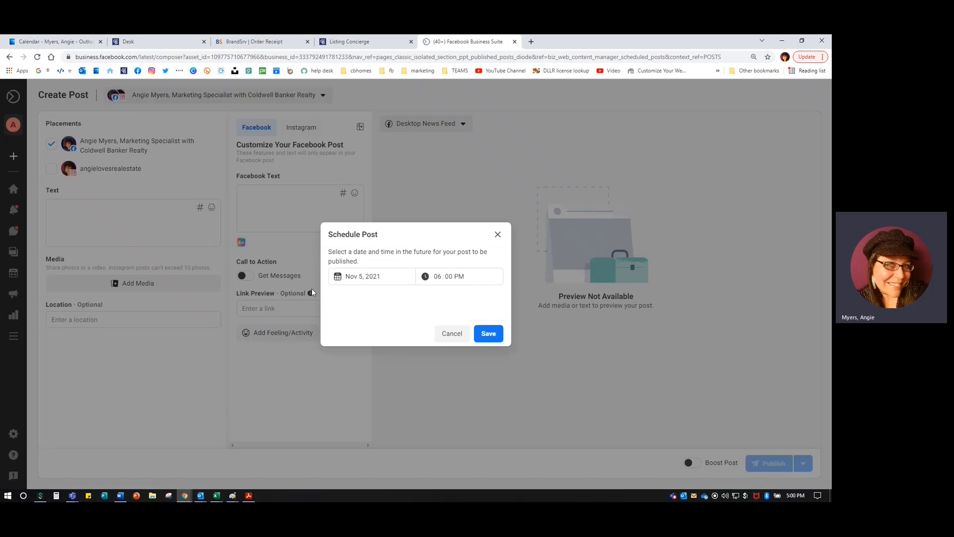
Set the post's schedule to Nov 6, 2021 at 02:22 PM and save it.
click(366, 281)
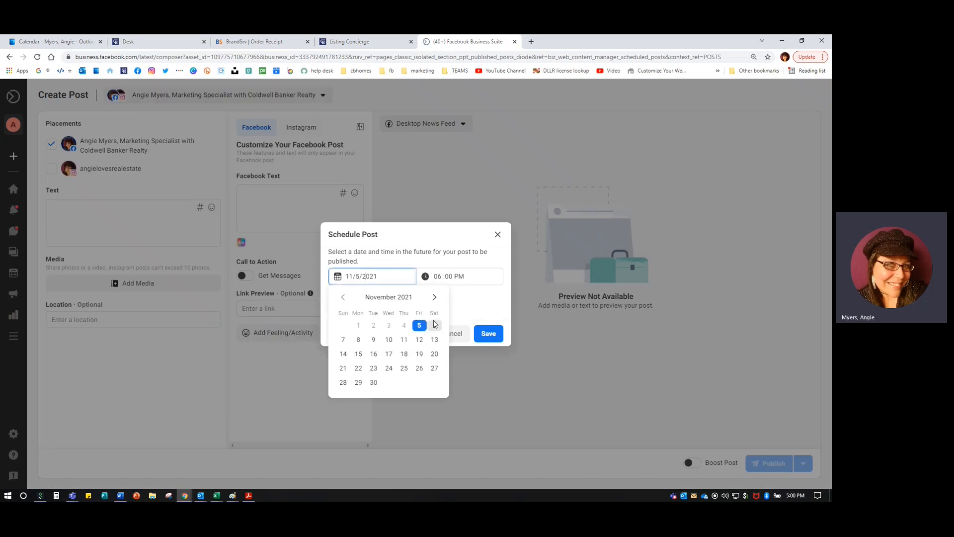
click(435, 326)
click(437, 278)
click(448, 279)
text(22)
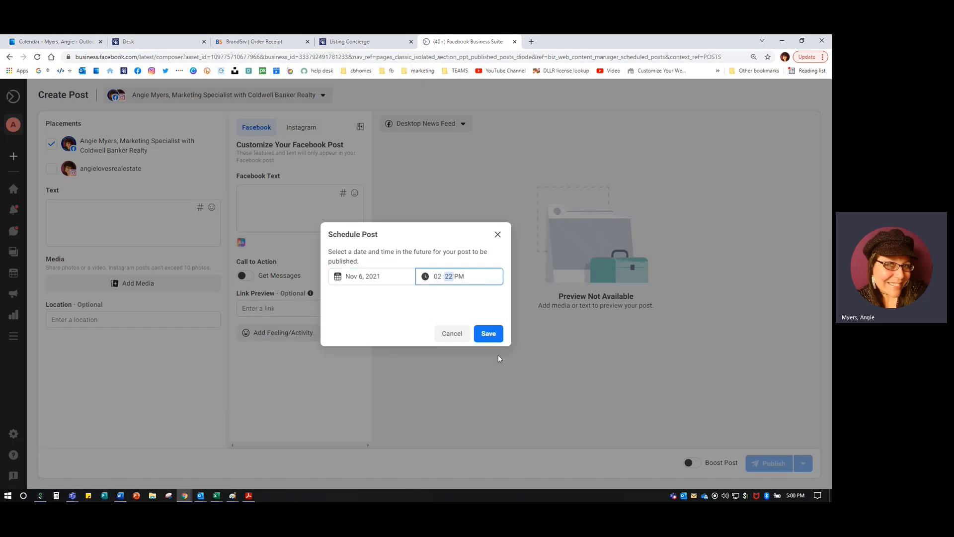
click(490, 336)
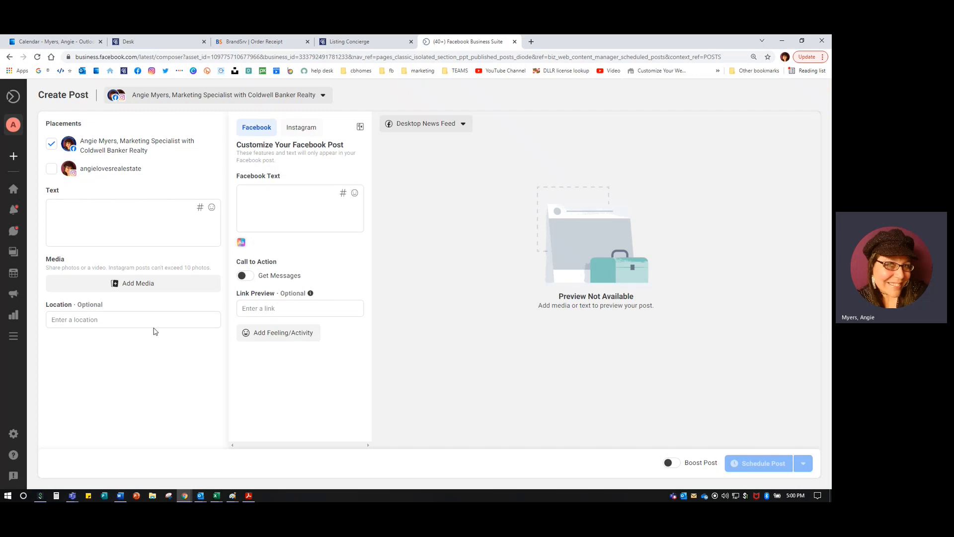
Start adding a photo to the post and browse to the 1-PICTURES > BrandSrv > cb holidays > 11-november folder.
click(132, 291)
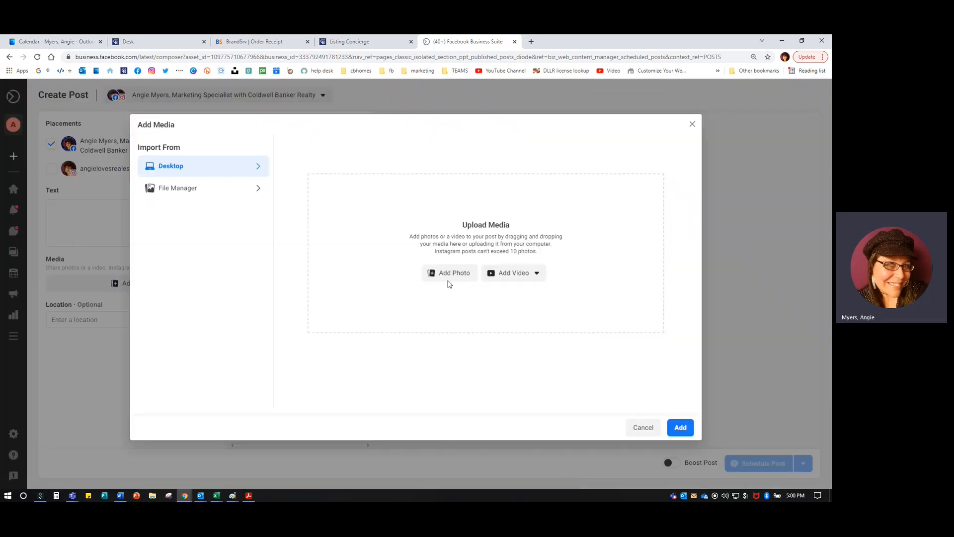
click(448, 277)
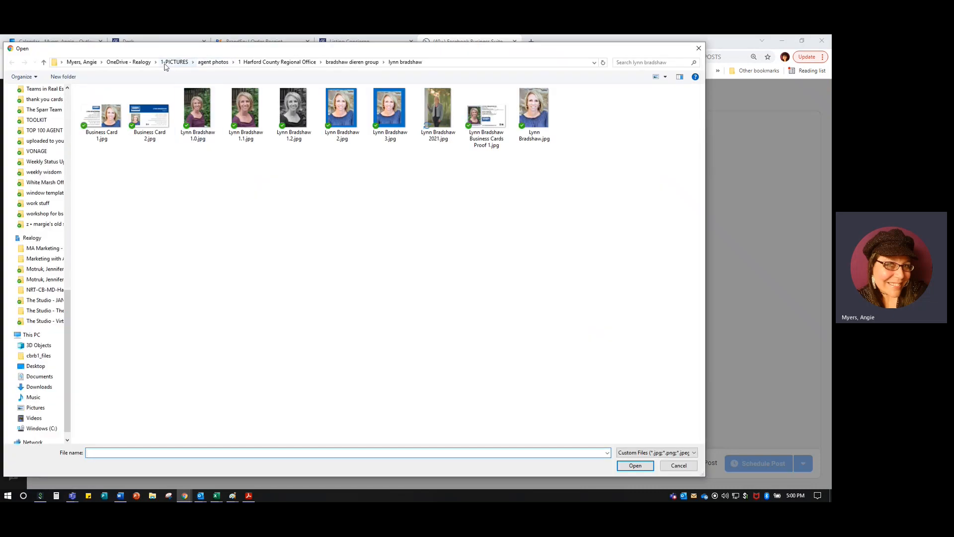
click(175, 62)
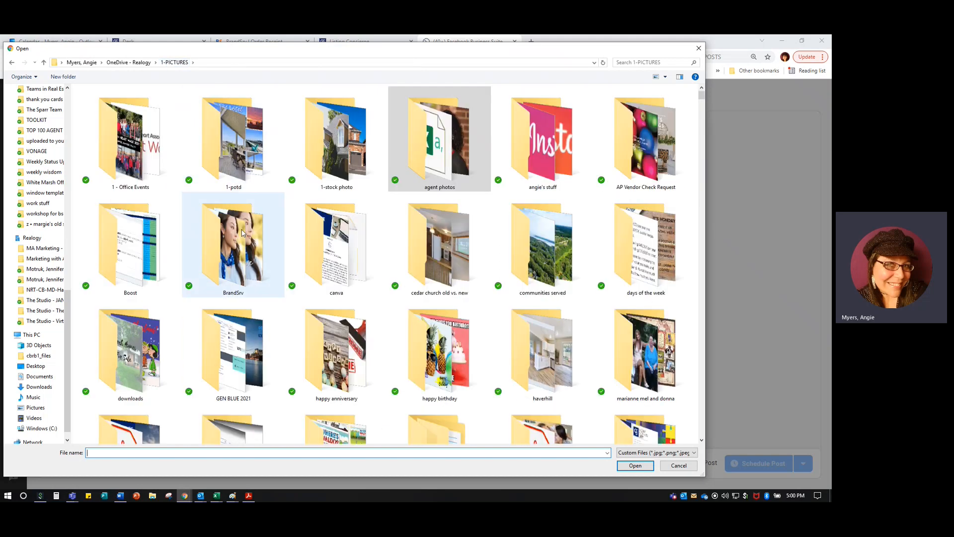
click(243, 232)
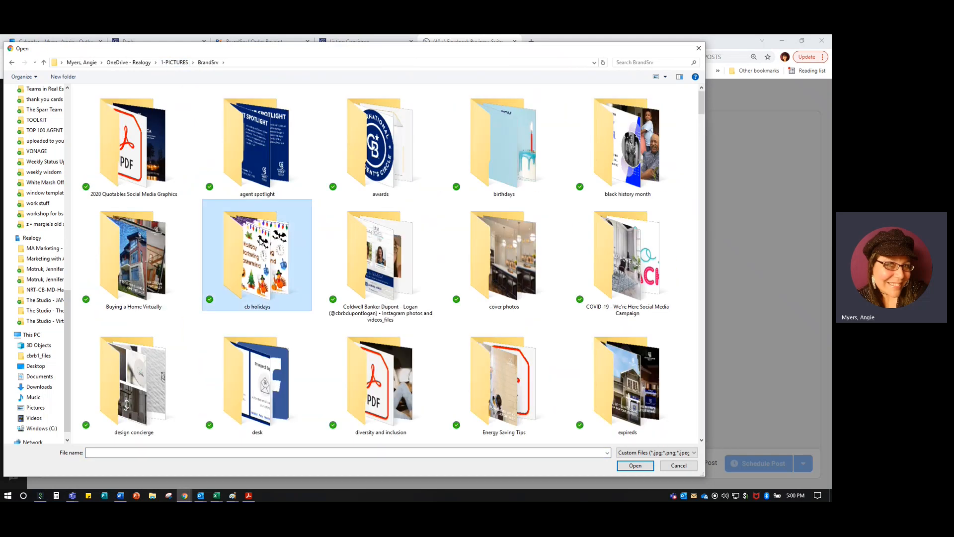
double_click(260, 242)
double_click(149, 399)
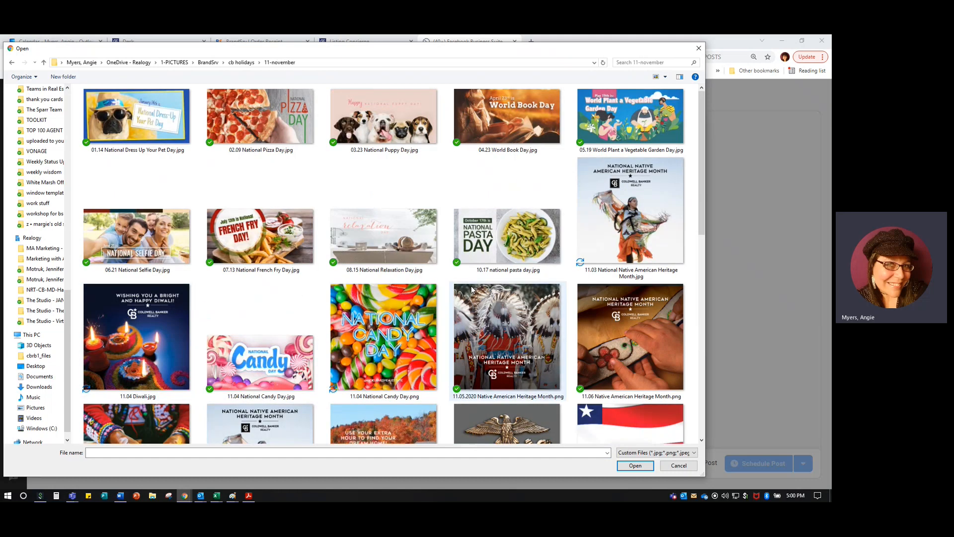
Choose the "11.07 Daylight Saving Time" image with the specialist's name and add it to the post.
scroll(472, 291, down, 5)
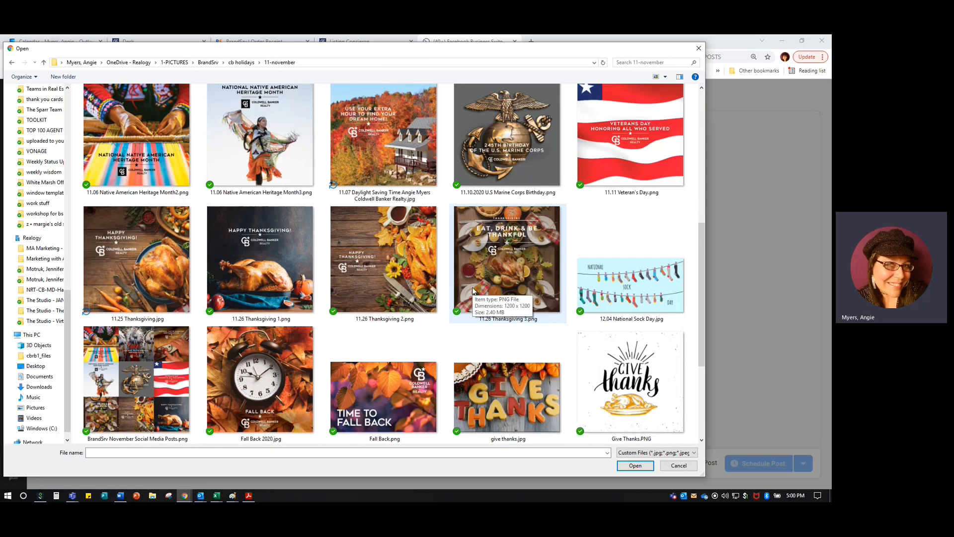
click(389, 149)
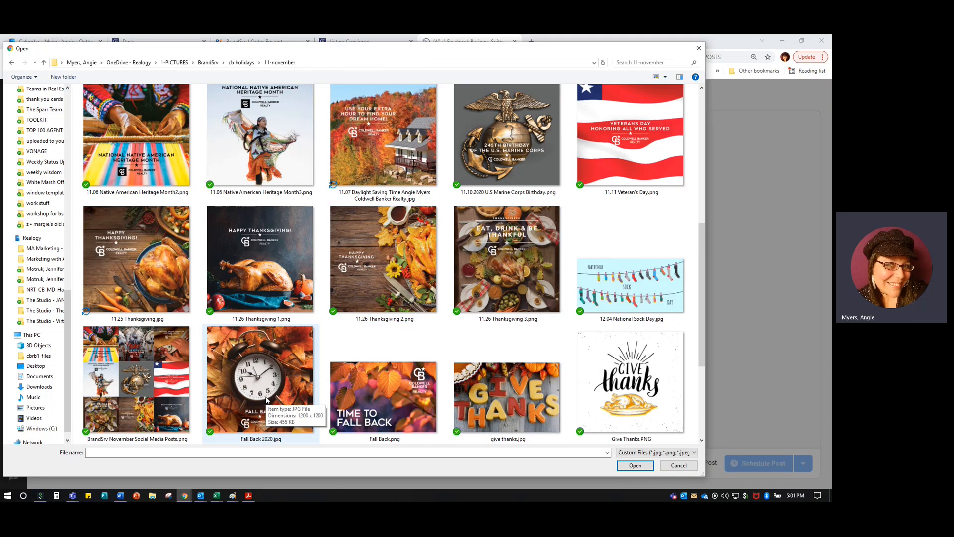
double_click(392, 134)
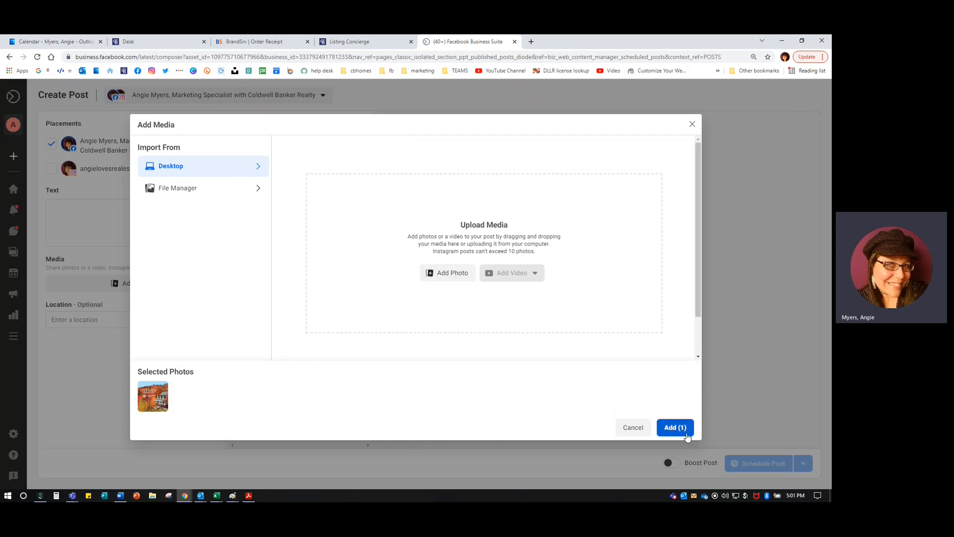
click(686, 434)
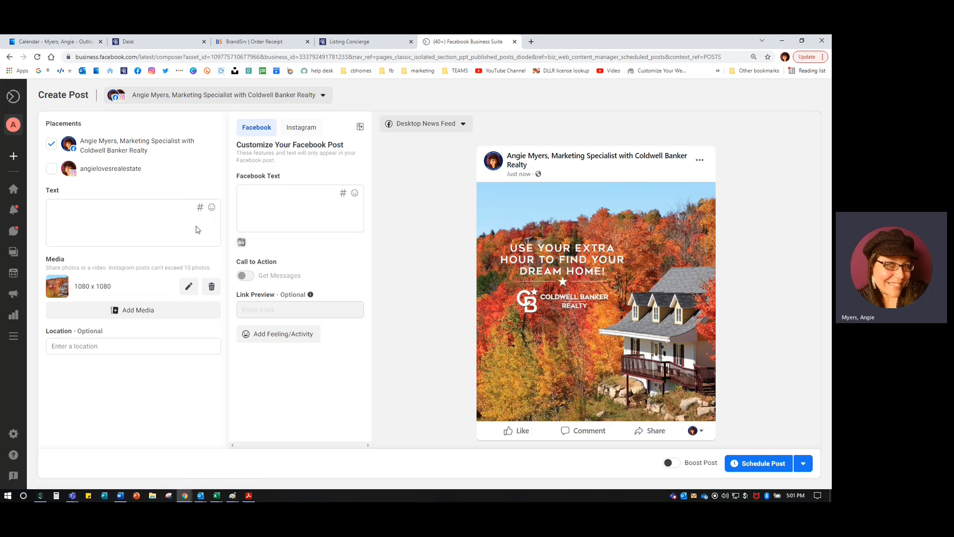
Include the Instagram account in the placements and paste the copied text starting "You may lose an hour this weekend" into the post.
click(51, 172)
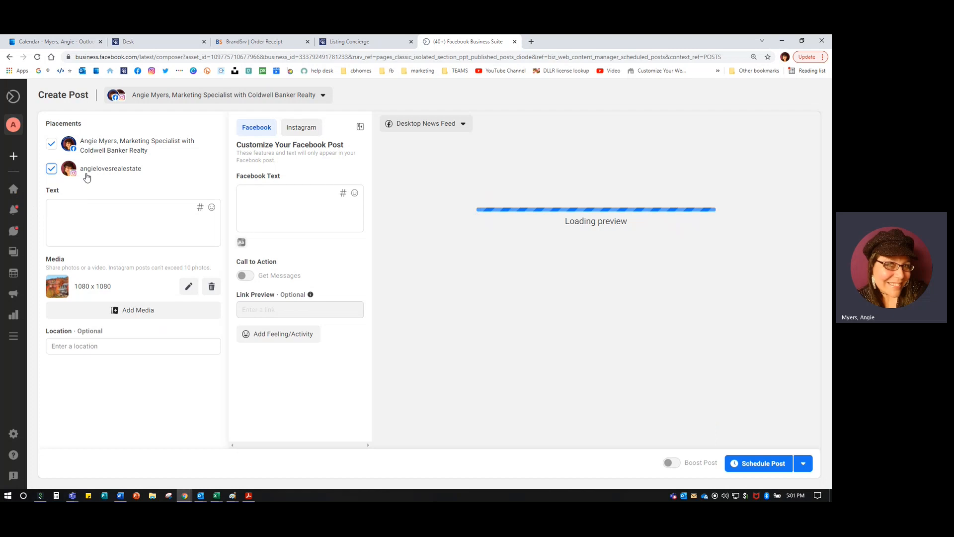
right_click(68, 210)
click(87, 275)
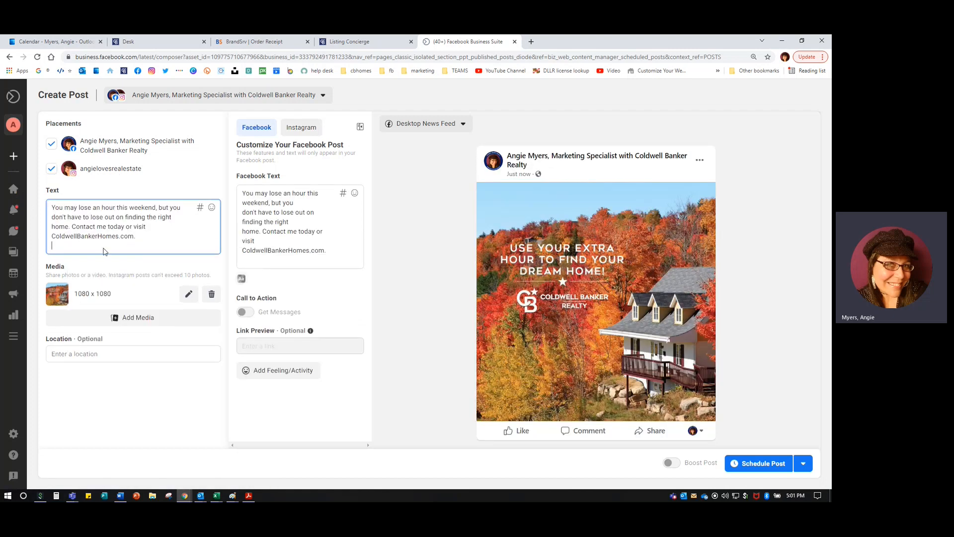
Replace "You may lose an hour this" at the start of the post text with "You will gain an extra hour this".
mouse_move(79, 205)
mouse_down()
mouse_move(128, 207)
mouse_move(65, 207)
mouse_up()
click(128, 207)
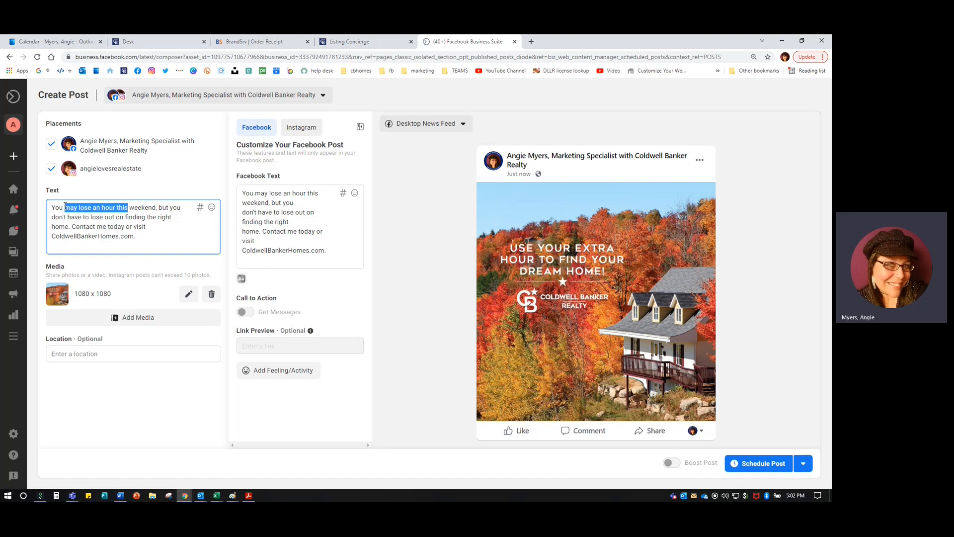
key(BackSpace)
key(BackSpace)
key(BackSpace)
key(BackSpace)
key(BackSpace)
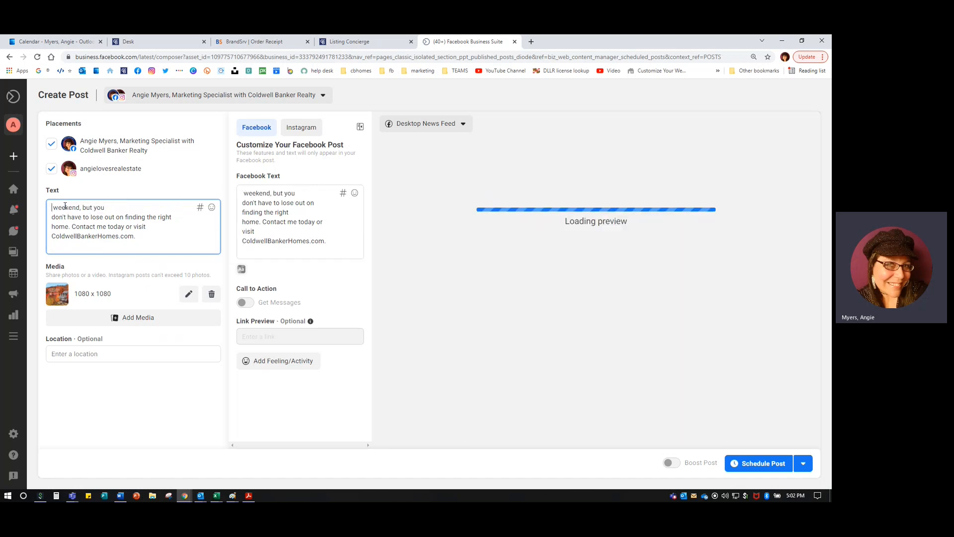
text(You will )
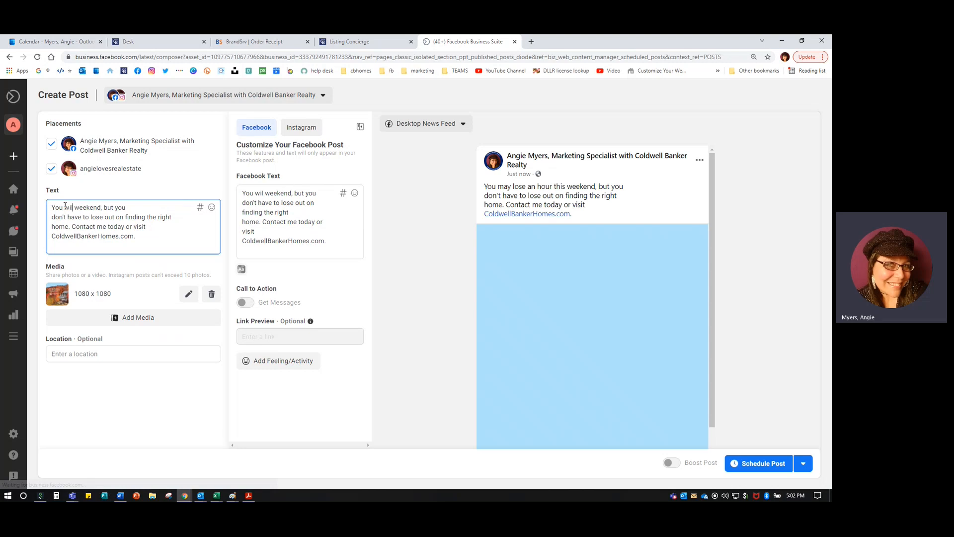
text(gain )
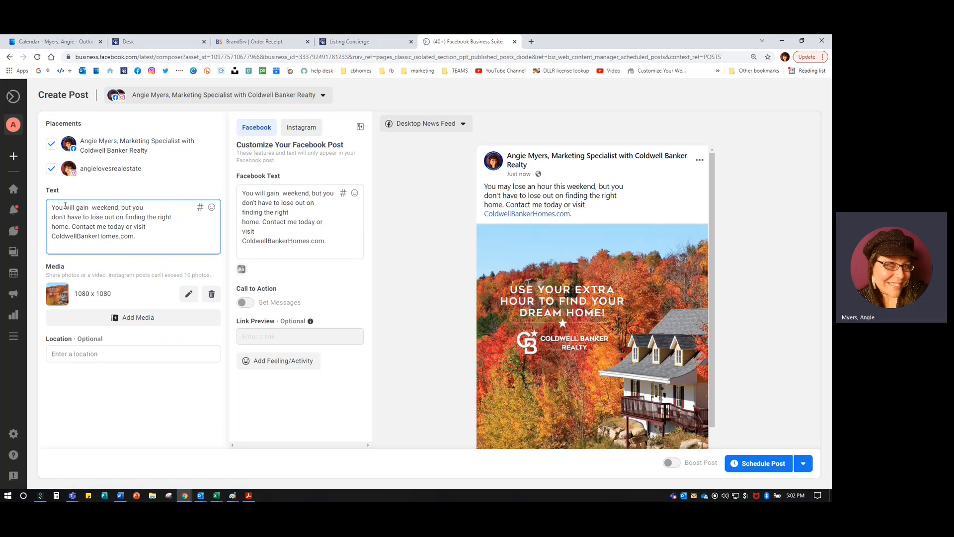
text(an extra housr)
key(BackSpace)
key(BackSpace)
text(r this)
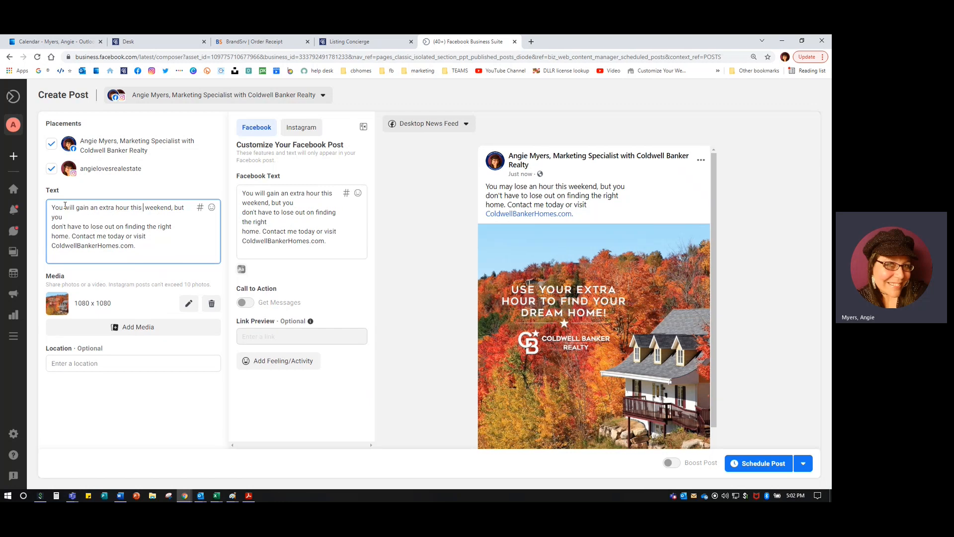
Delete "but you don't have to lose out on finding the right home" from the post text.
key(Delete)
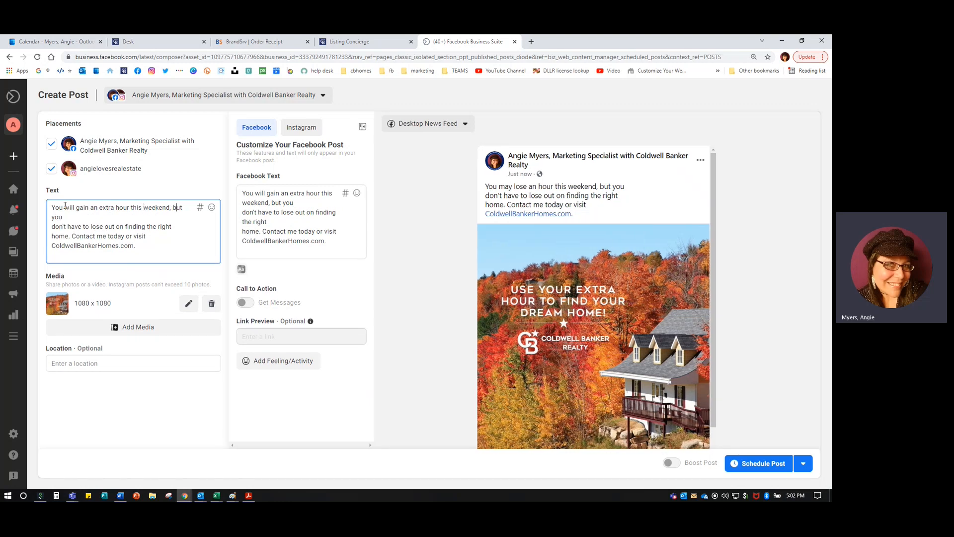
key(Delete)
key(Delete)
key(Delete)
key(Delete)
key(Delete)
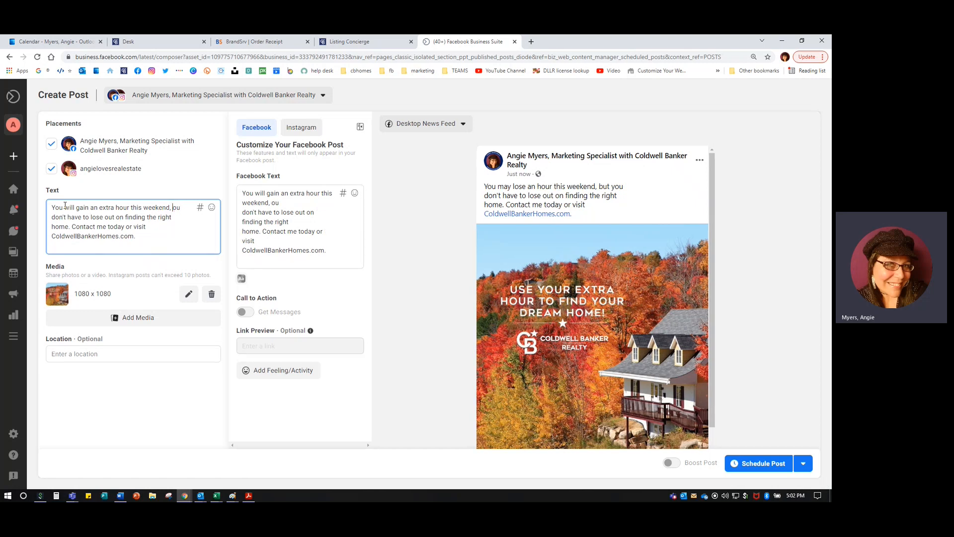
key(Delete)
key(Delete)
key(Delete)
key(Delete)
key(Delete)
key(Delete)
key(Delete)
key(Delete)
key(Delete)
key(Delete)
key(Delete)
key(Delete)
key(Delete)
key(Delete)
key(Delete)
key(Delete)
key(Delete)
key(Delete)
key(Delete)
key(Delete)
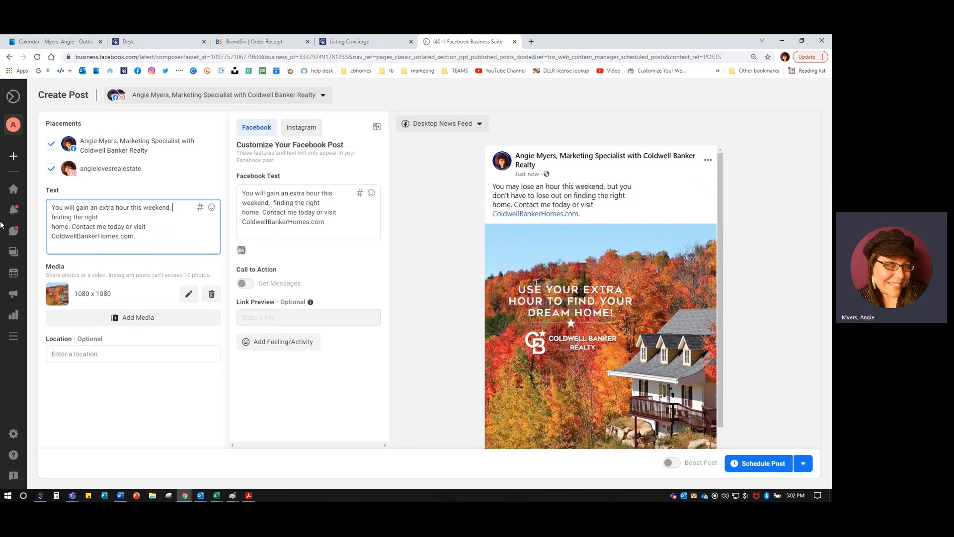
drag(174, 207, 168, 216)
drag(93, 222, 69, 226)
key(Delete)
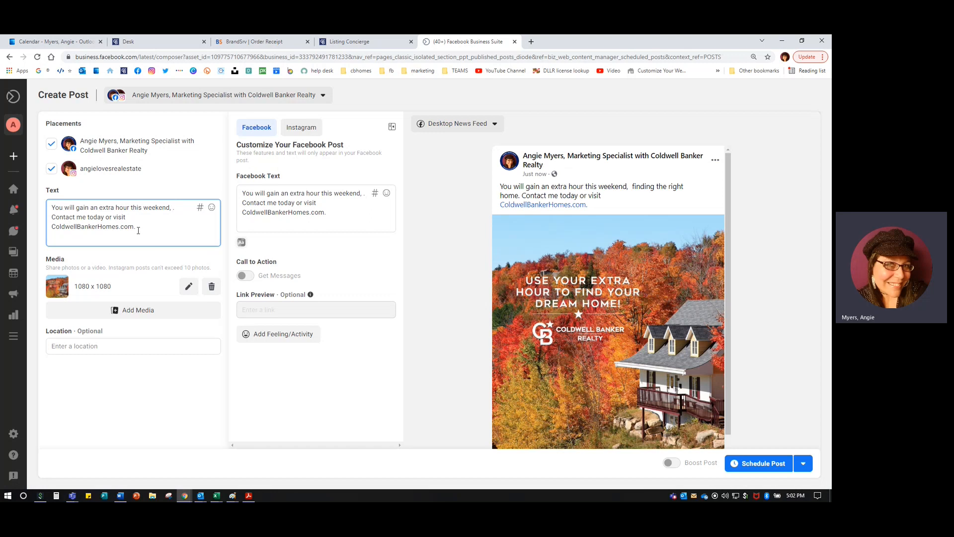
Replace the whole post text with "Don't forget Daylight Saving Time is tonight! We will gain an extra hour of sleep...".
drag(138, 230, 30, 207)
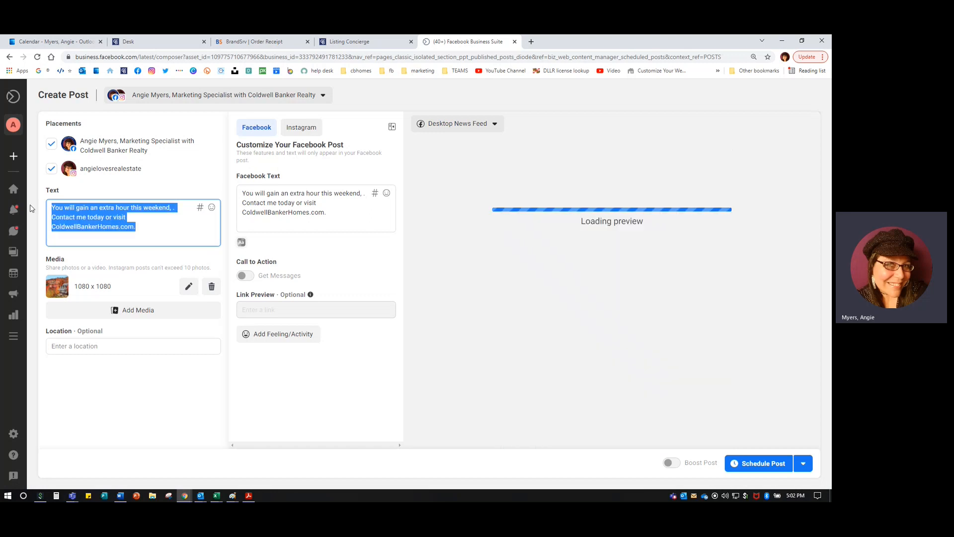
text(Don't)
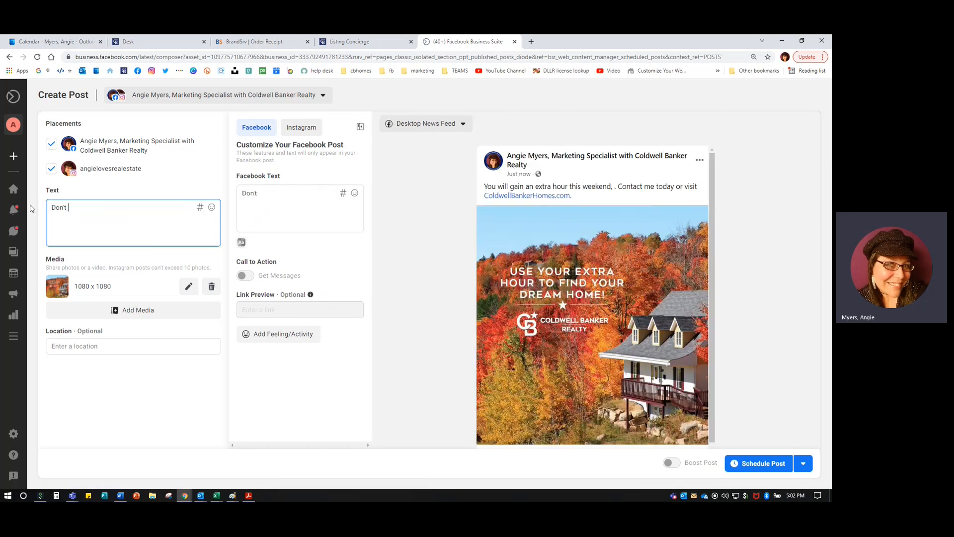
text( forget Daylight Saving )
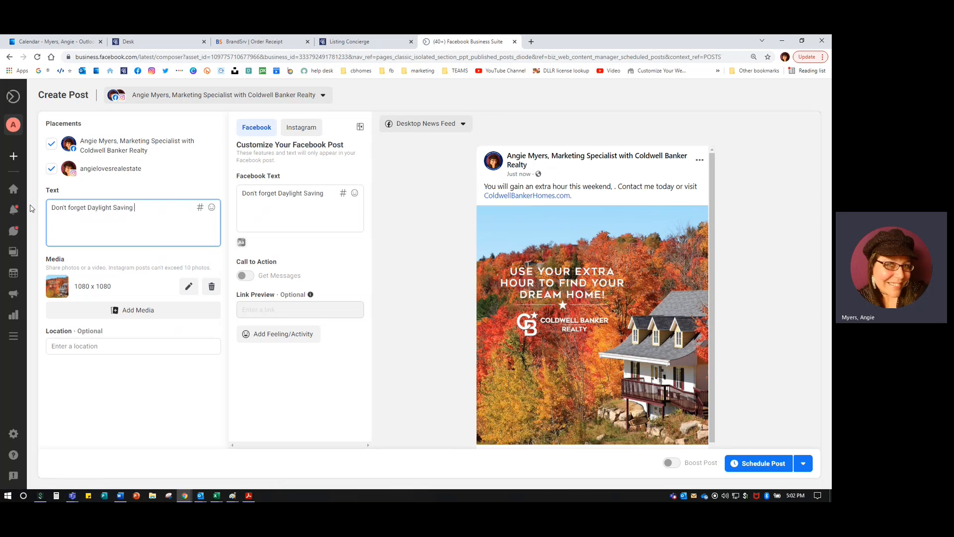
text(Time is tonight! We will gain )
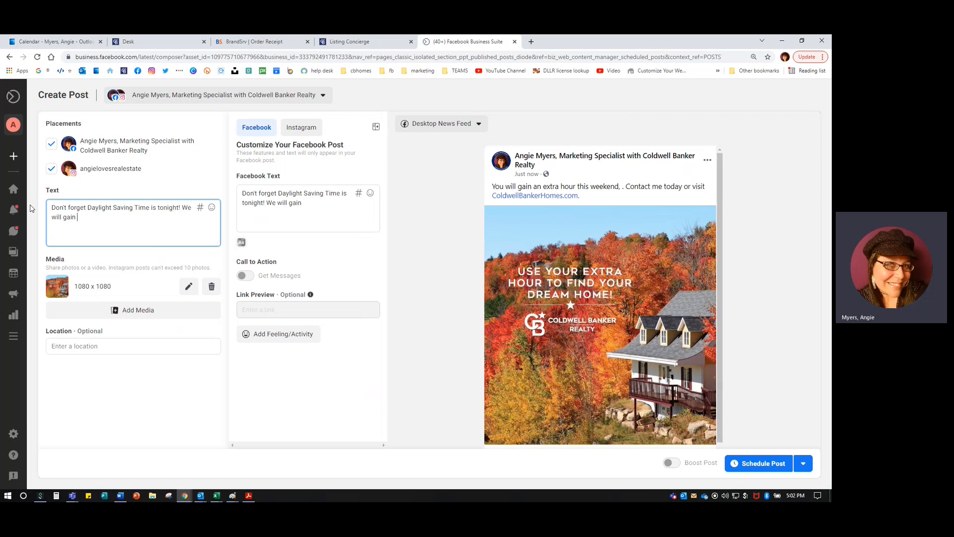
text(an extra h)
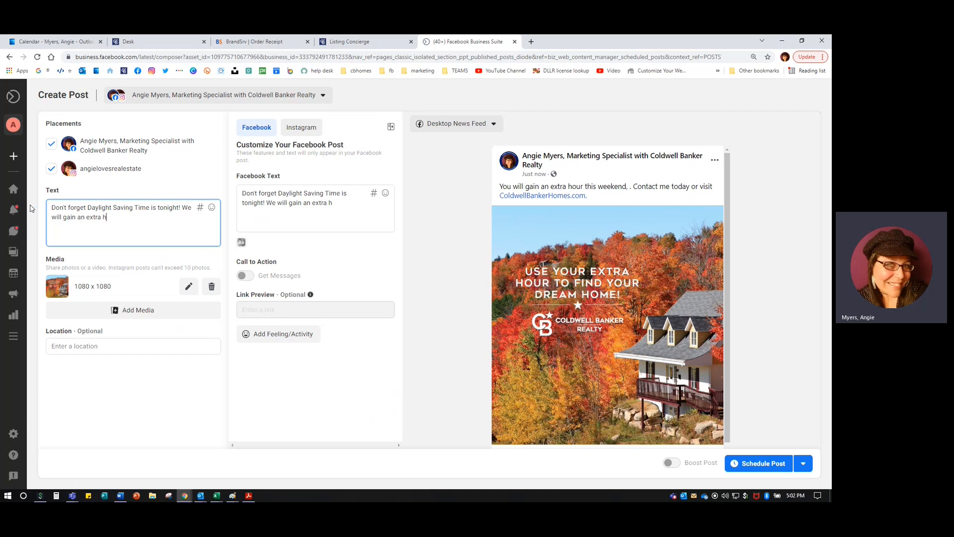
text(our of sll)
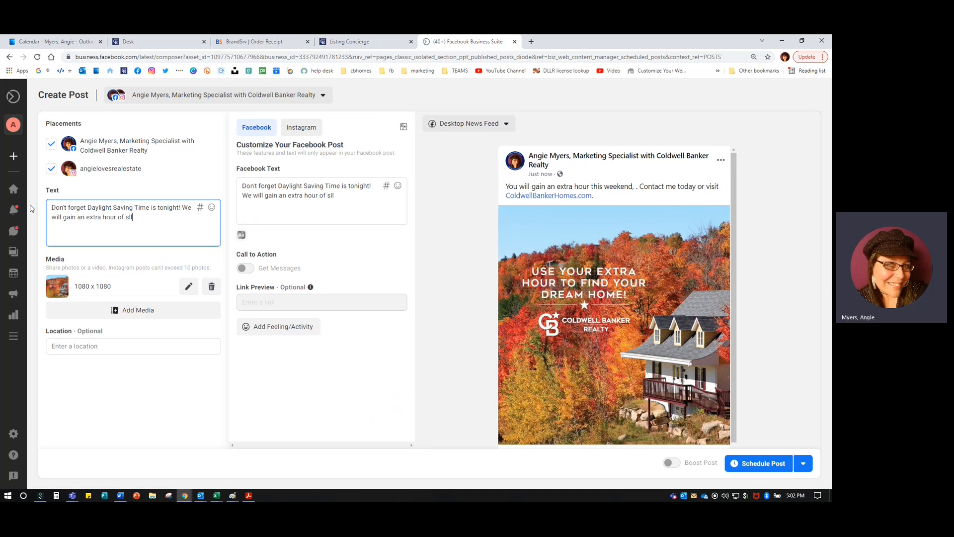
key(BackSpace)
key(BackSpace)
text(leep...)
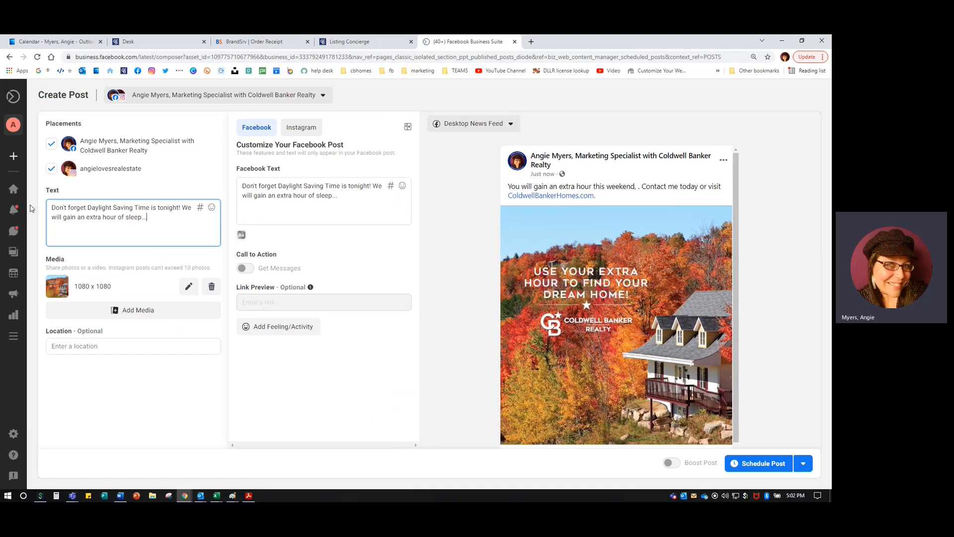
Continue the post text with "or in my case, an extra hour of Netflix." and begin a sentence with "I am thankful for my".
text( or in my case,)
text( an)
text( extra hour o)
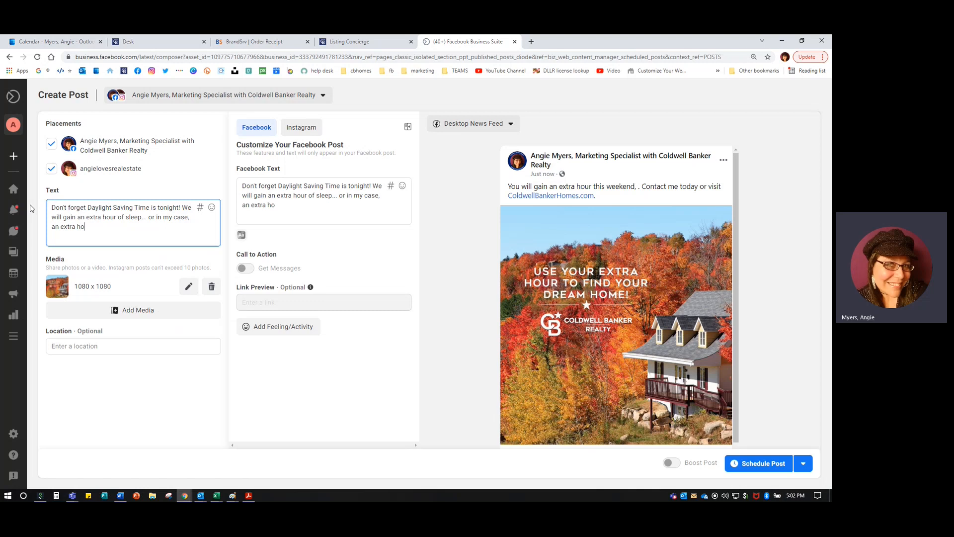
text(f Netflix. I am thank fu)
key(BackSpace)
key(BackSpace)
key(BackSpace)
text(ful for my hom)
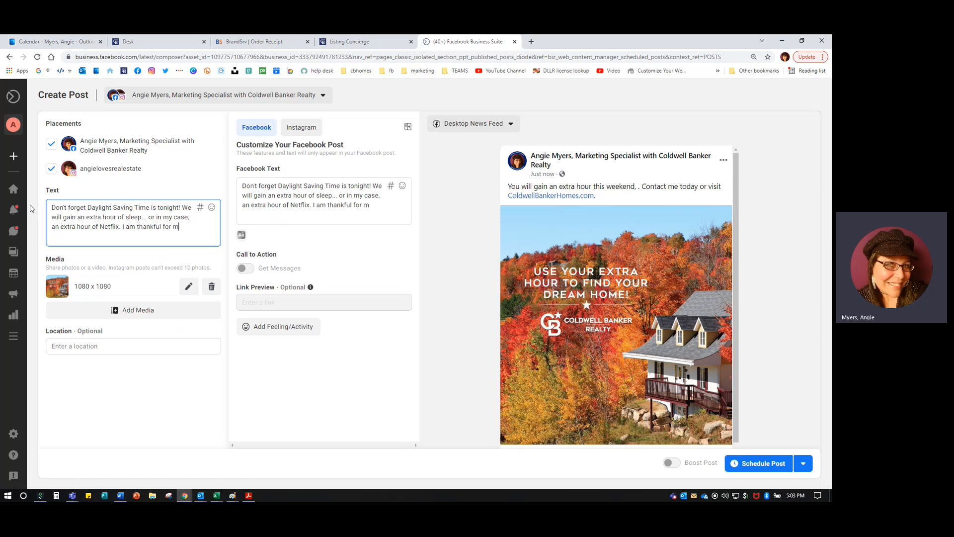
Remove the unfinished "I am thankful" sentence and end the post text with "an extra hour of Netflix.".
key(BackSpace)
key(BackSpace)
key(BackSpace)
key(BackSpace)
key(BackSpace)
key(BackSpace)
key(BackSpace)
key(BackSpace)
key(BackSpace)
key(BackSpace)
key(BackSpace)
key(BackSpace)
key(BackSpace)
key(BackSpace)
key(BackSpace)
key(BackSpace)
key(BackSpace)
key(BackSpace)
key(BackSpace)
key(BackSpace)
key(BackSpace)
key(BackSpace)
key(BackSpace)
key(BackSpace)
key(BackSpace)
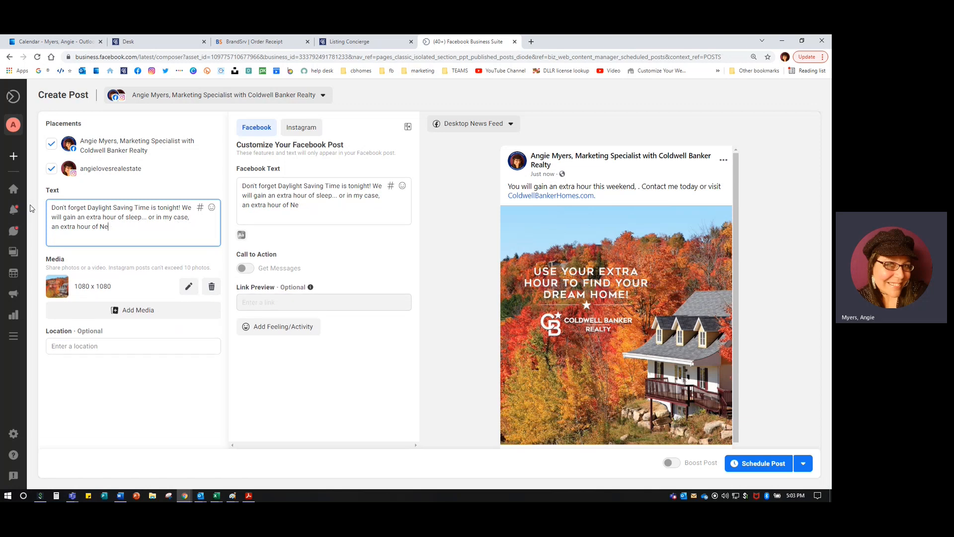
text(xfl)
key(BackSpace)
key(BackSpace)
text(tflix. Don't)
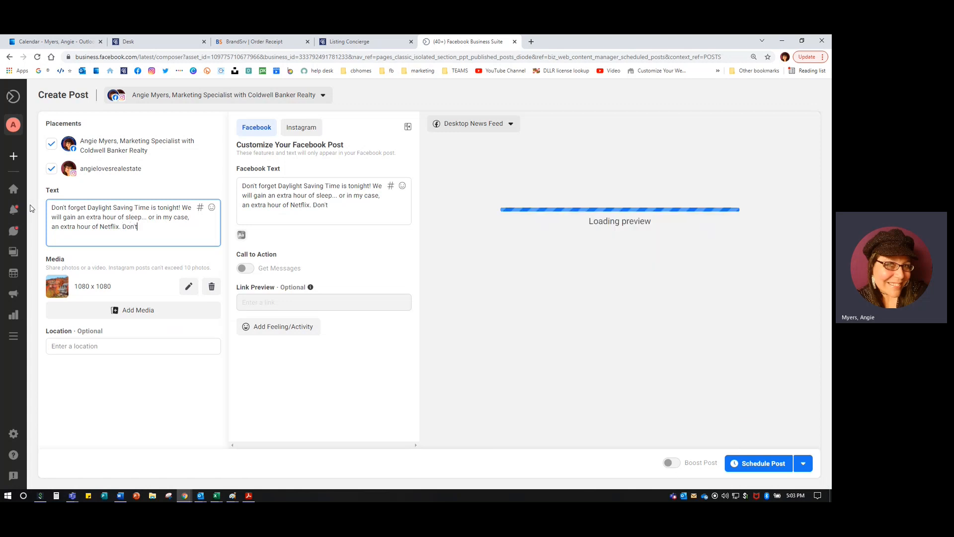
key(BackSpace)
key(BackSpace)
text(Cha)
key(BackSpace)
key(BackSpace)
key(BackSpace)
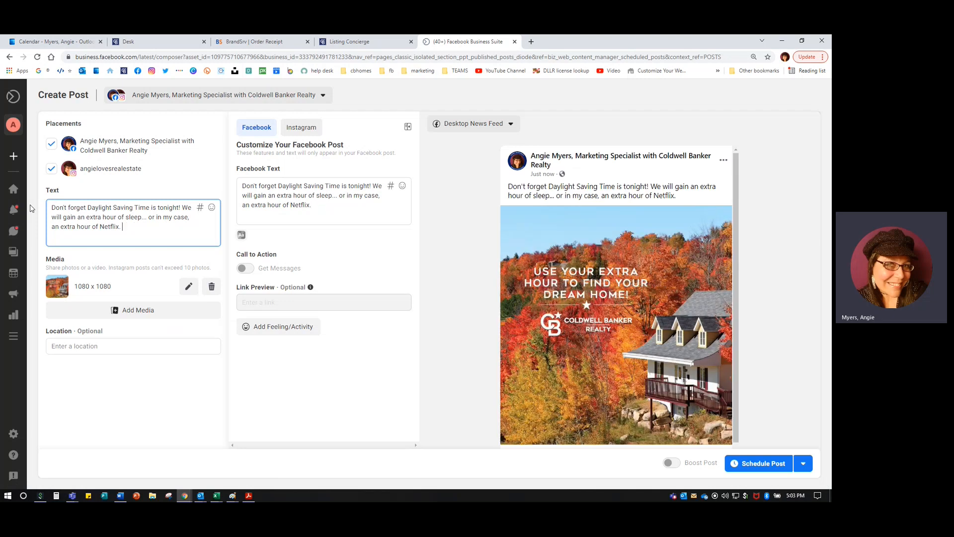
Add the sentence "This weekend is a great time to update the batteries in your smoke detectors." to the post text.
text(This weekened i)
key(BackSpace)
key(BackSpace)
text(d is a great time to )
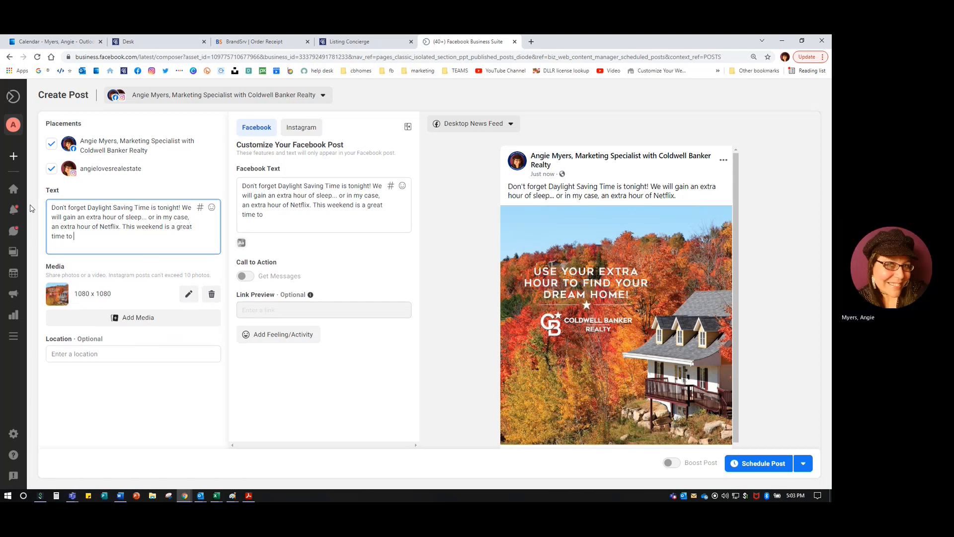
text(update the bat)
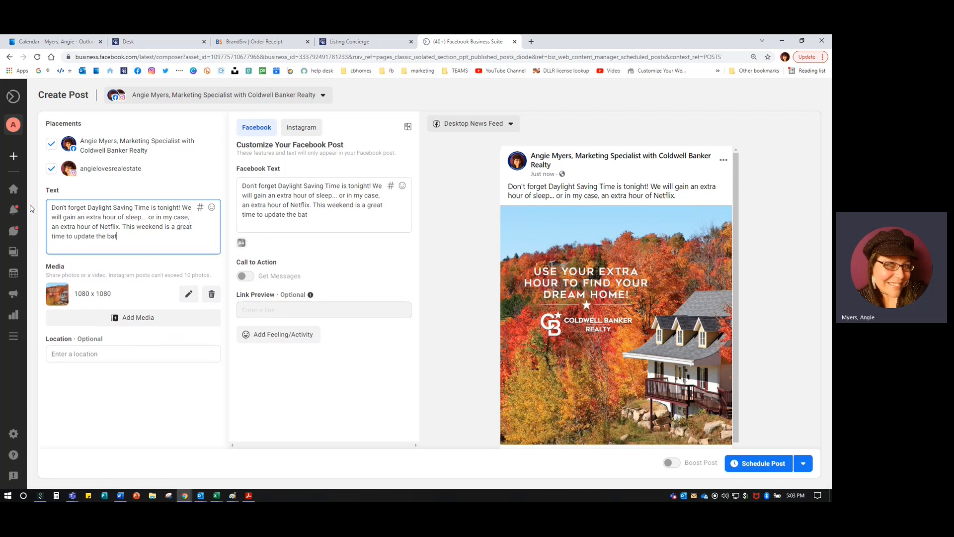
text(teries in your smoke detectors.)
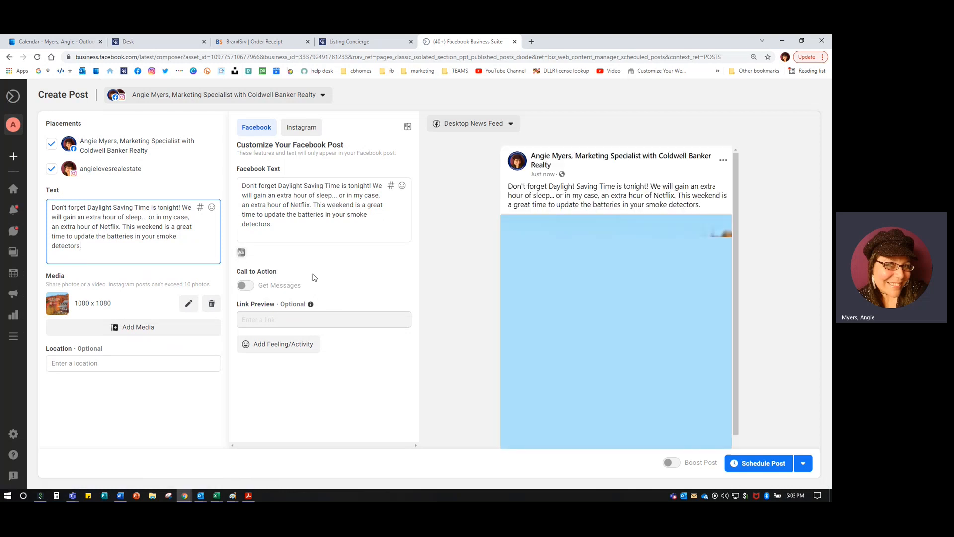
Below the post text, after a blank line, add the hashtags #daylightsavingtime and #fallback and begin a third hashtag.
key(Return)
key(Return)
text(#day)
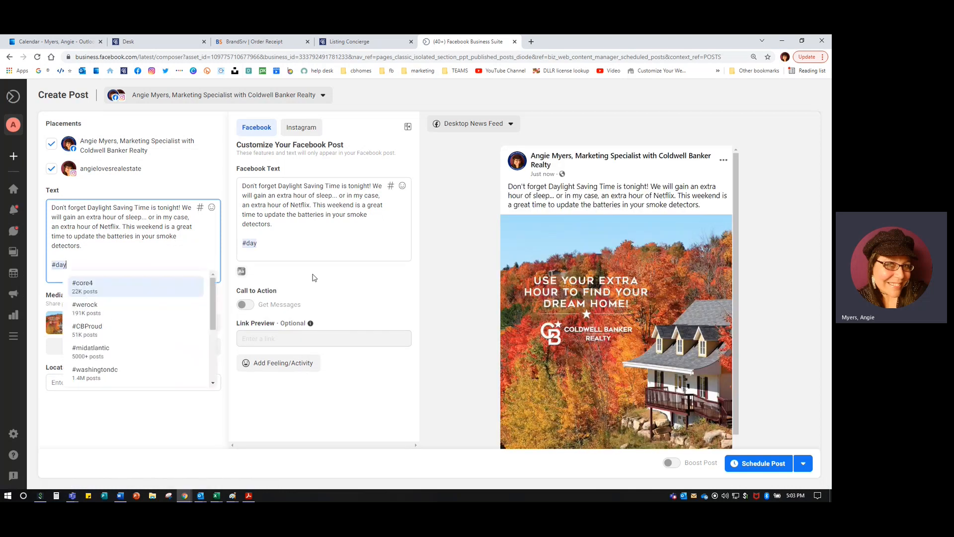
text(lightsaving)
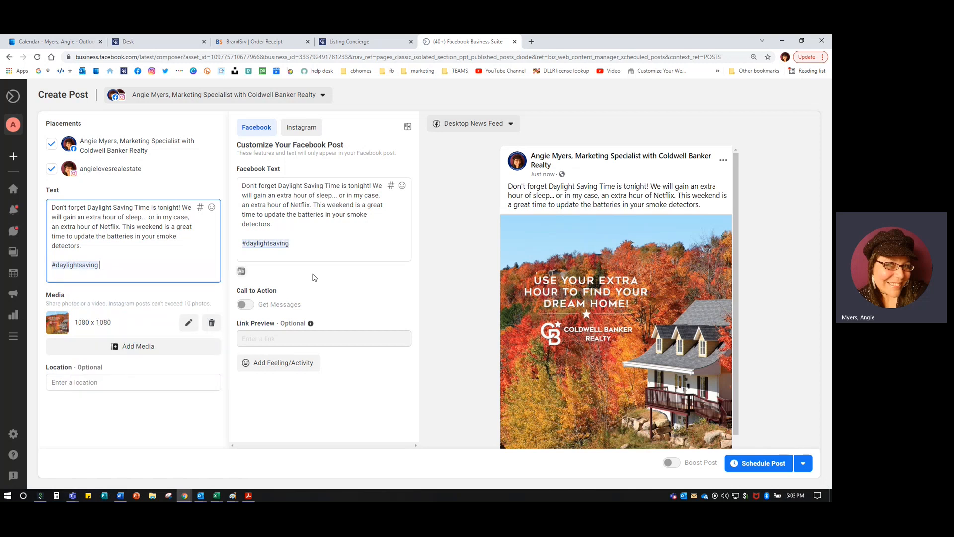
text(time #fal)
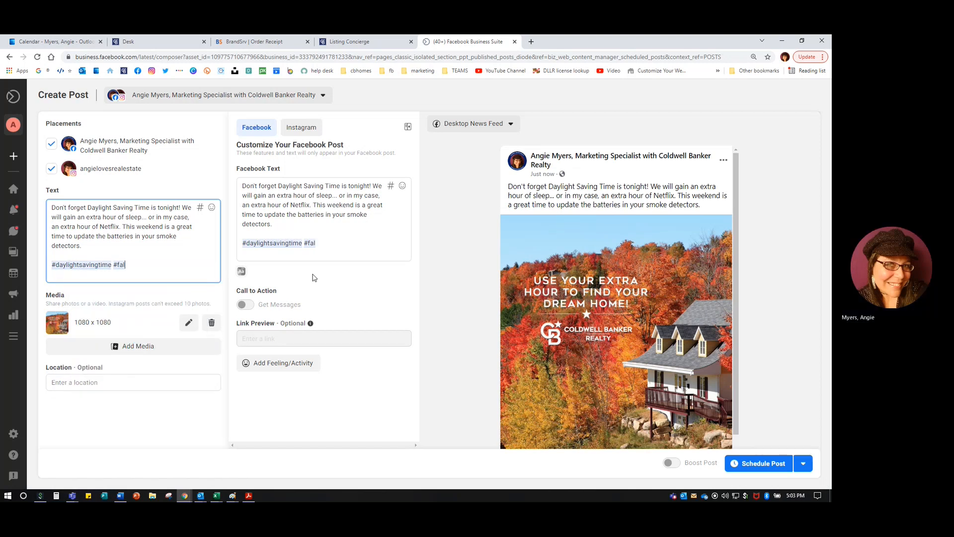
text(lback #cchang)
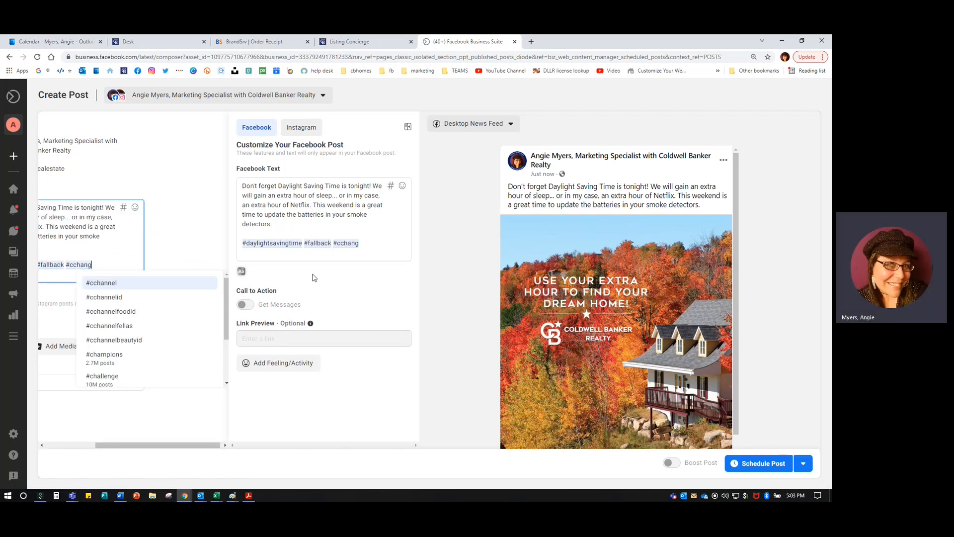
Correct and complete the third hashtag so it reads #changeyourbatteries.
key(BackSpace)
key(BackSpace)
key(BackSpace)
key(BackSpace)
key(BackSpace)
text(hange)
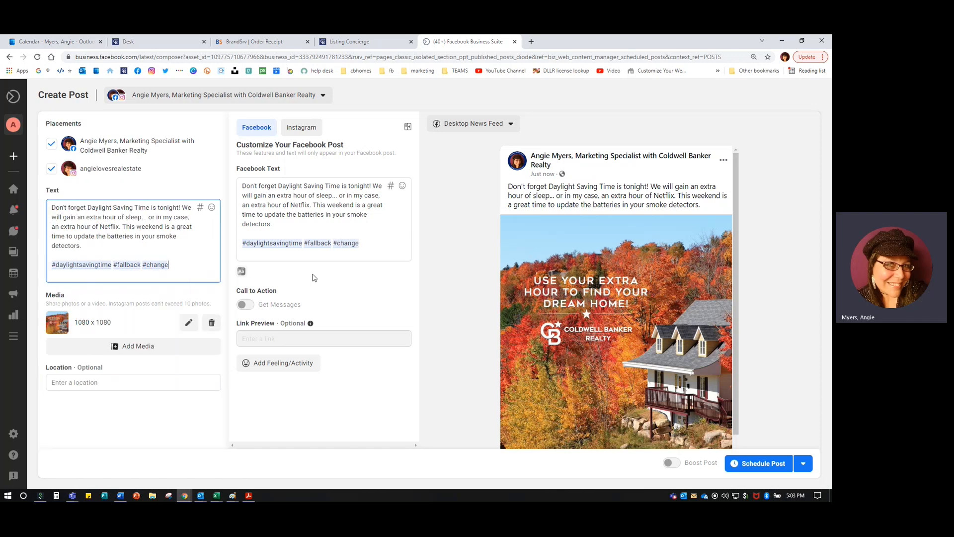
text(yourbatti)
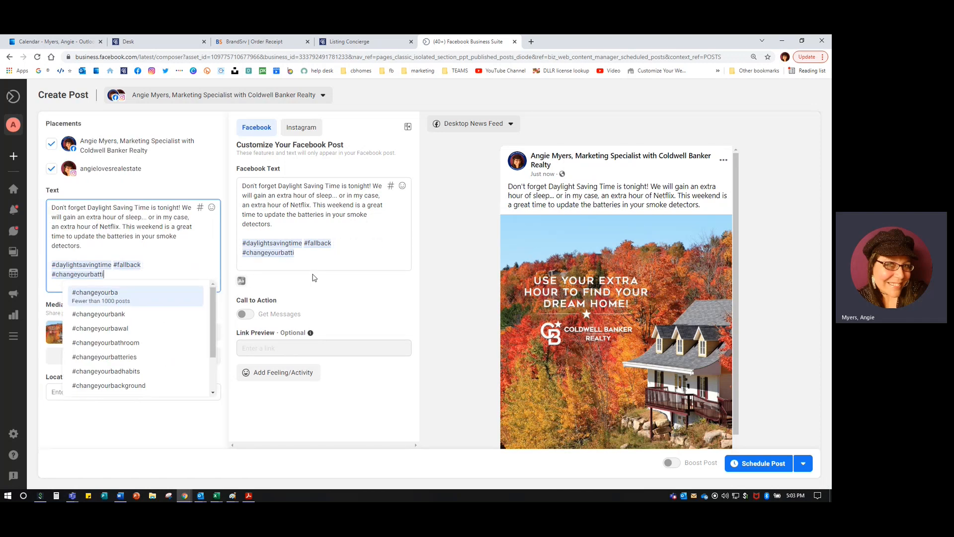
key(BackSpace)
text(eries)
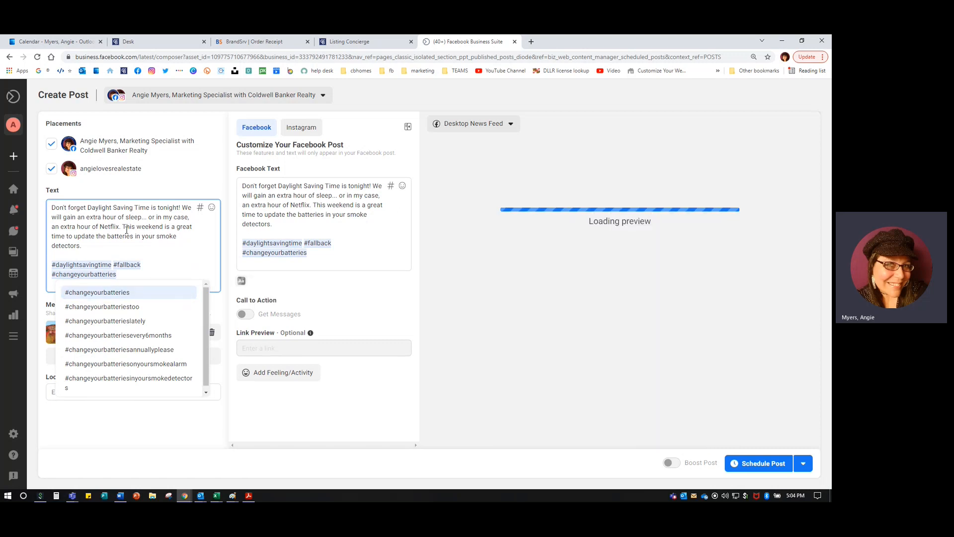
Before "This weekend", insert the sentence "You could also use that hour to search homes for sale on coldwellbankerhomes.com!".
click(123, 226)
text(You could)
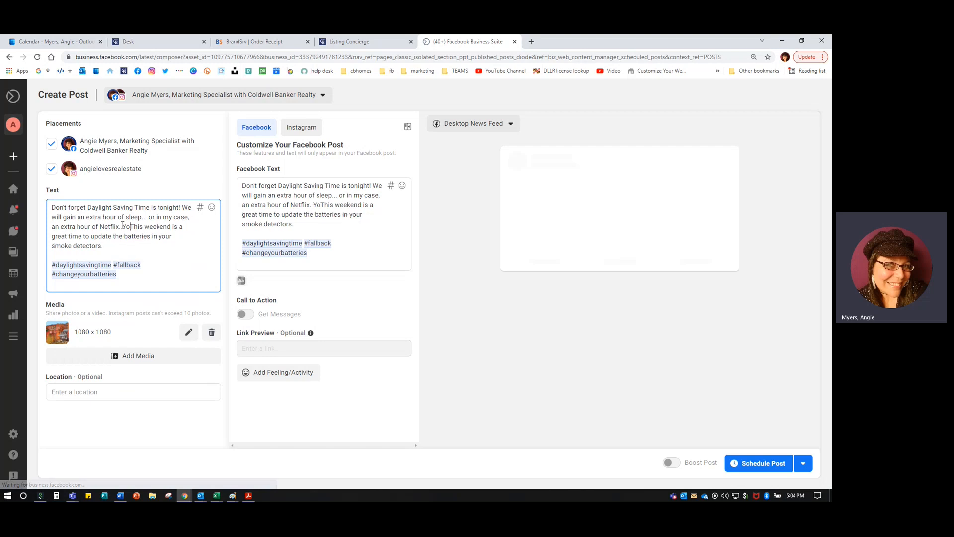
text( also )
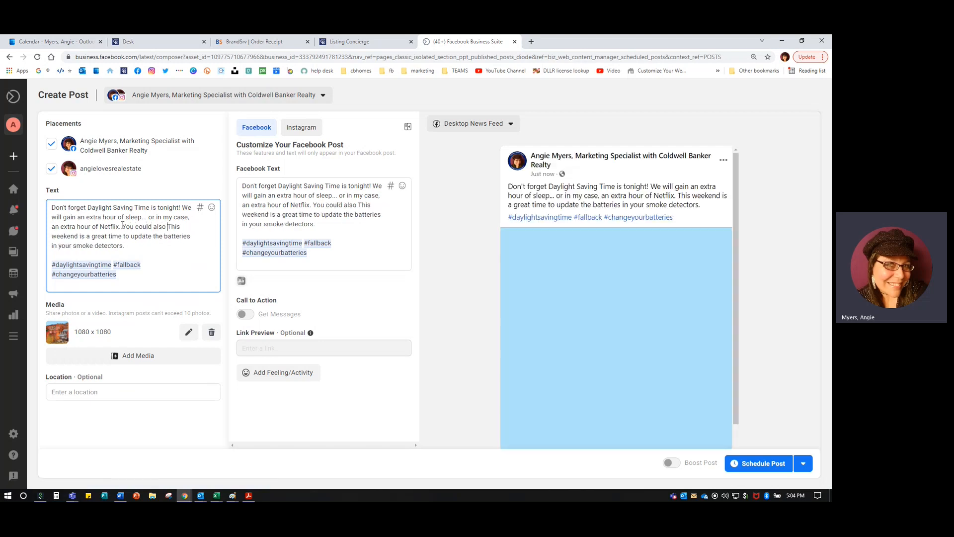
text(use that hour to se)
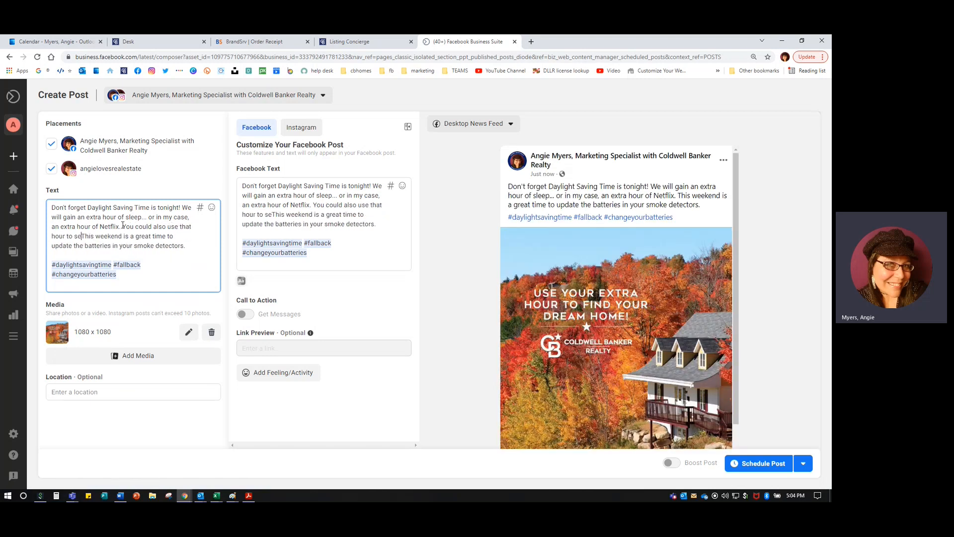
text(arch homes for s)
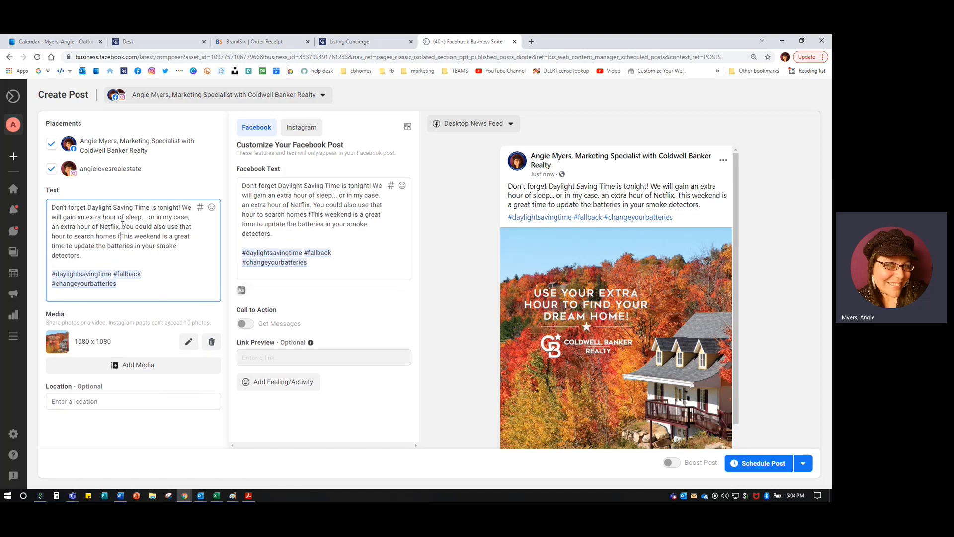
text(ale on coldwellbank)
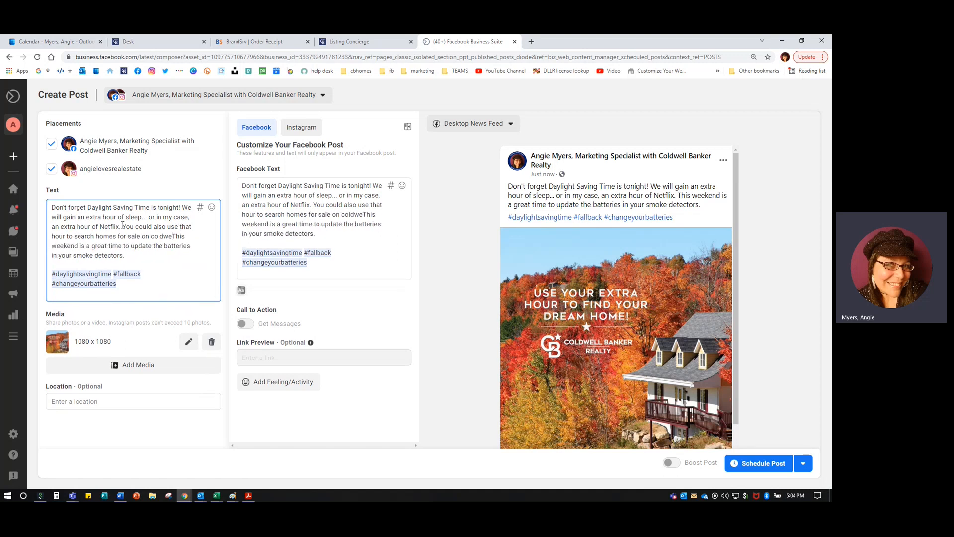
text(erhomes.com!)
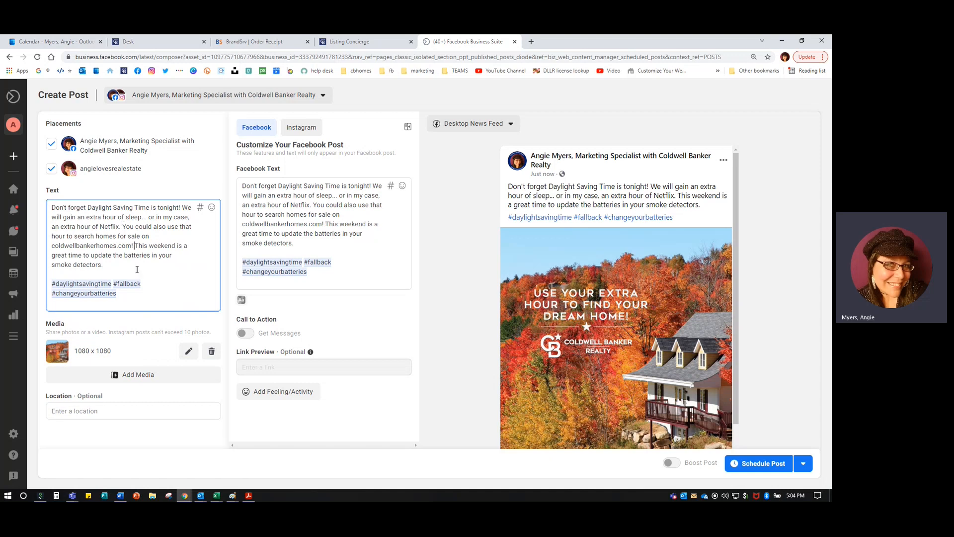
Move the smoke detector sentence into its own paragraph and start it with "And don't forget to change".
key(Return)
key(Return)
text(And don't fo)
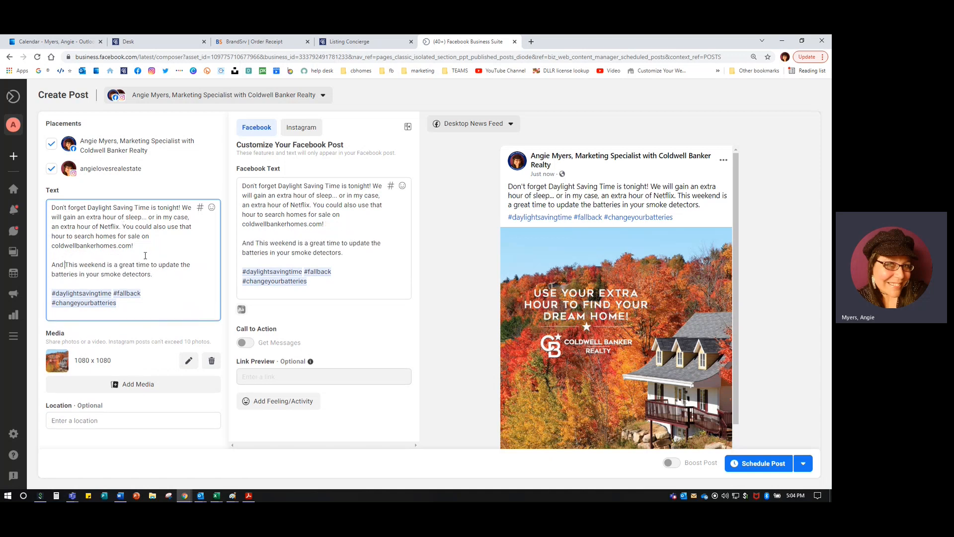
text(rget to )
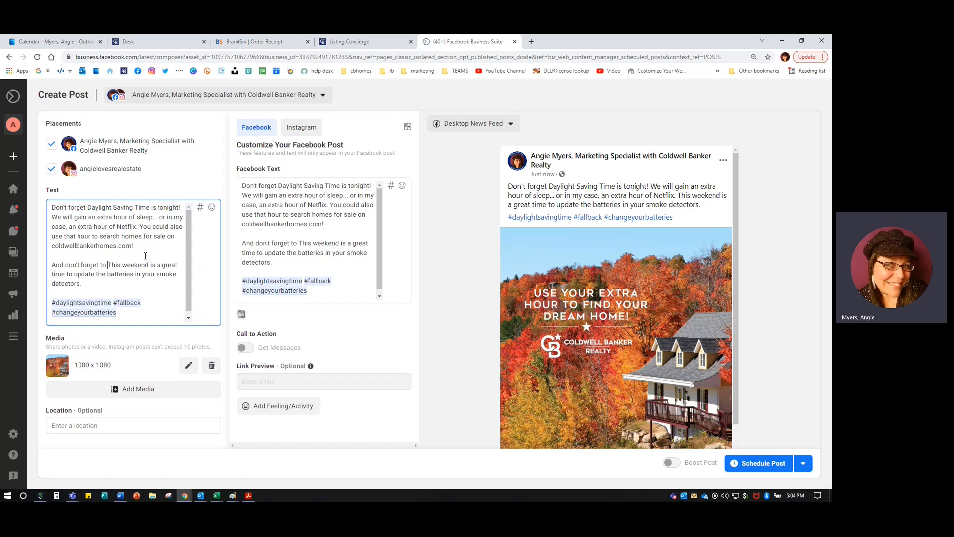
text(change)
Replace the leftover wording so the sentence reads "And don't forget to change the batteries in your smoke detectors.".
key(Delete)
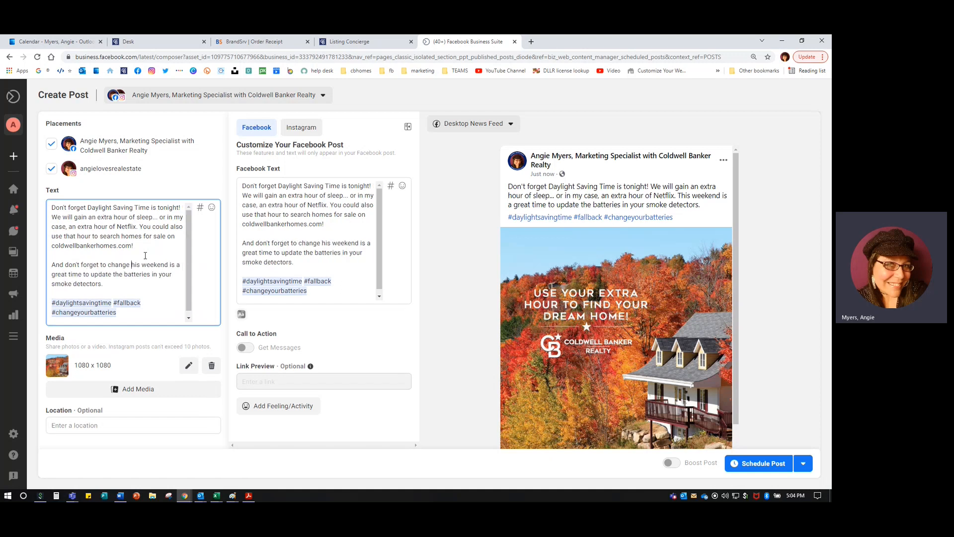
key(Delete)
key(Delete)
key(Delete)
key(Delete)
key(Delete)
key(Delete)
key(Delete)
key(Delete)
key(Delete)
key(Delete)
key(Delete)
key(Delete)
key(Delete)
key(Delete)
key(Delete)
key(Delete)
key(Delete)
key(Delete)
key(Delete)
key(Delete)
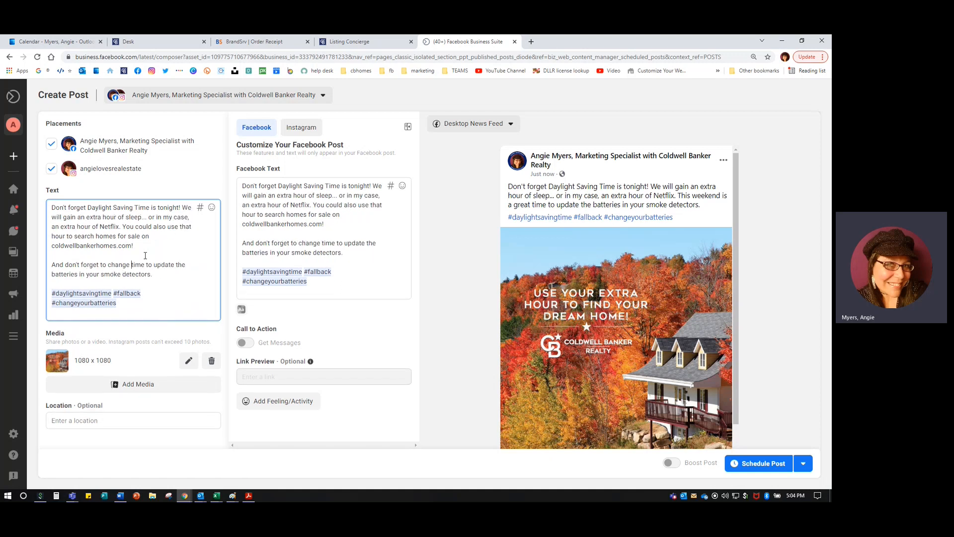
shift+click(193, 264)
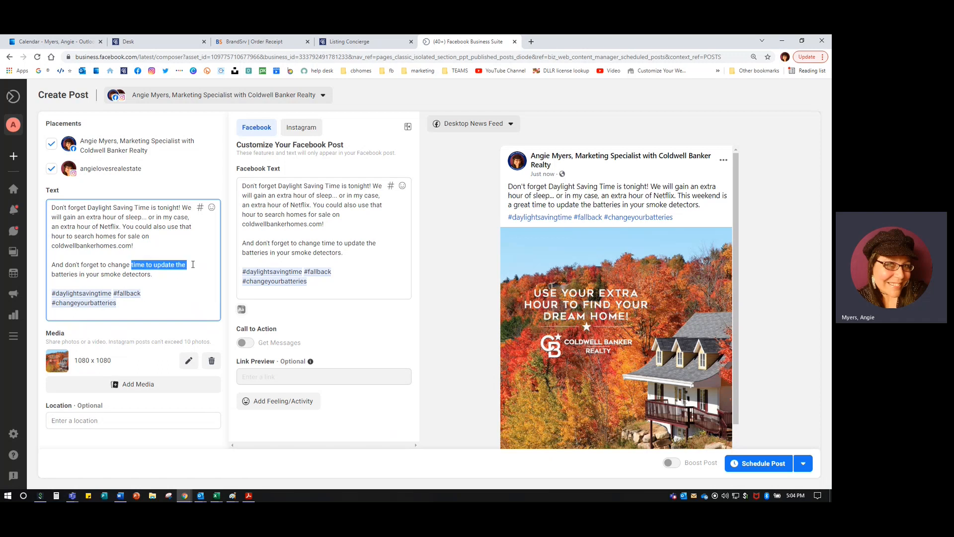
key(Delete)
text(the)
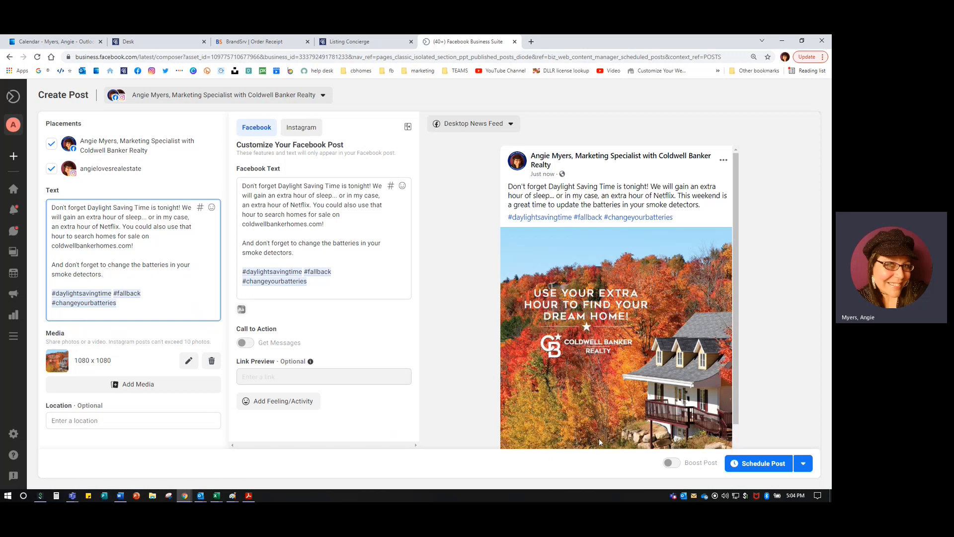
Schedule the finished post for the selected Facebook and Instagram accounts.
click(756, 466)
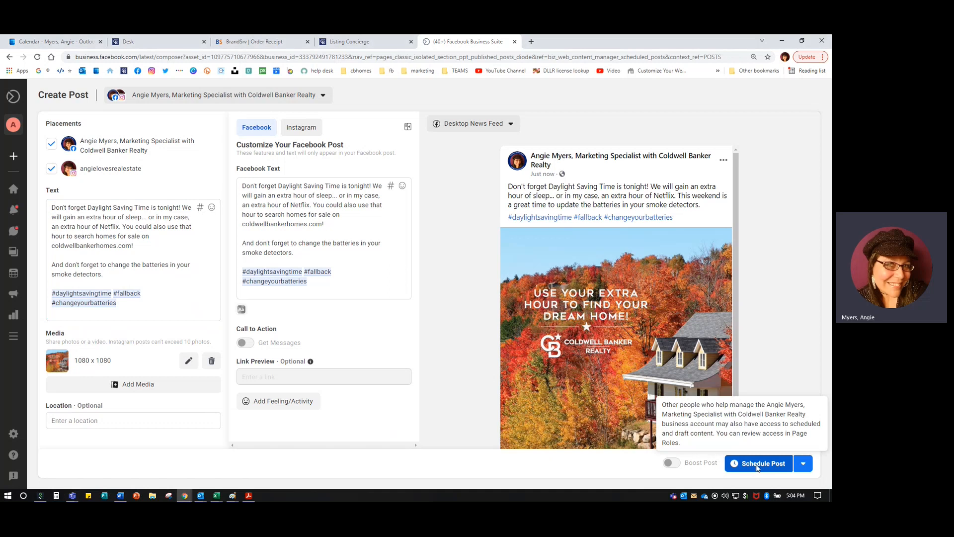
click(757, 466)
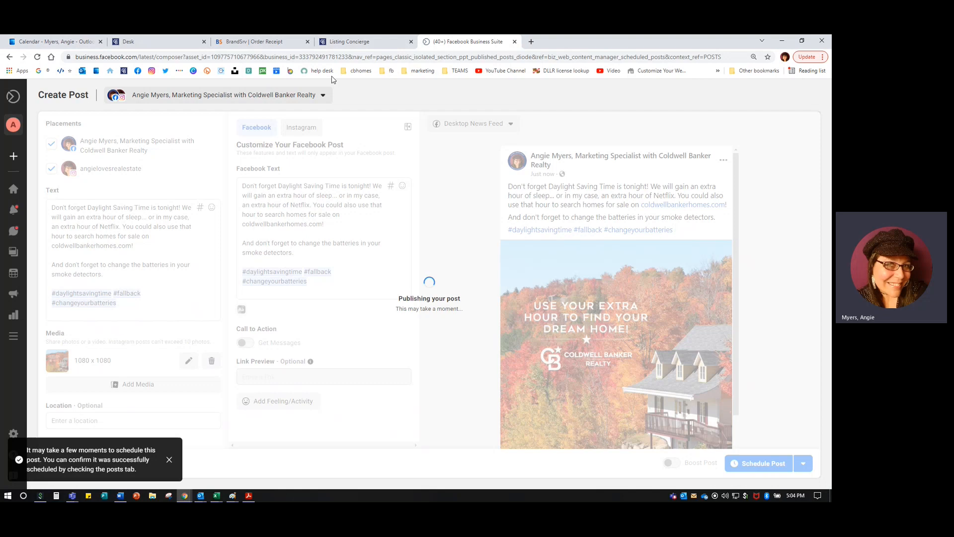
Switch to BrandSrv and open the social post items among the social media marketing assets.
mouse_move(544, 130)
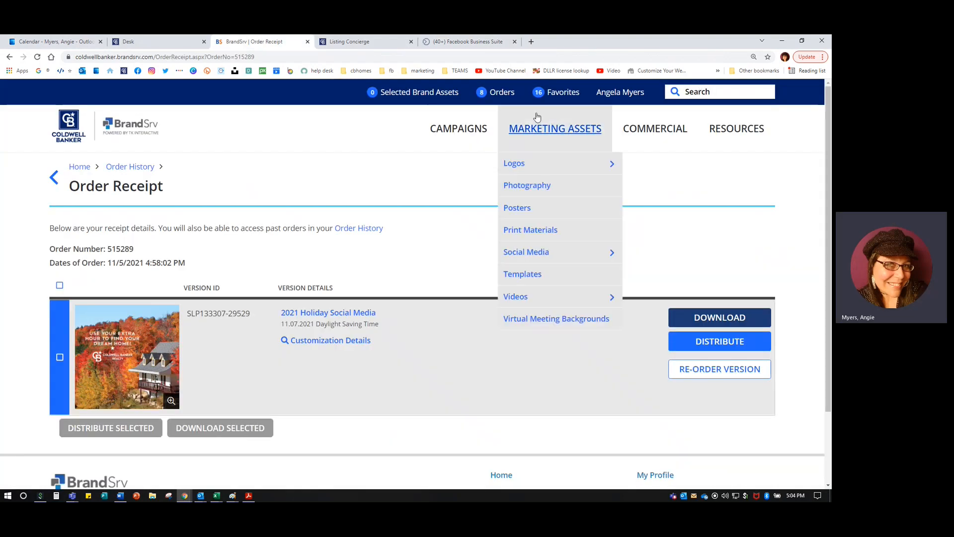
click(547, 130)
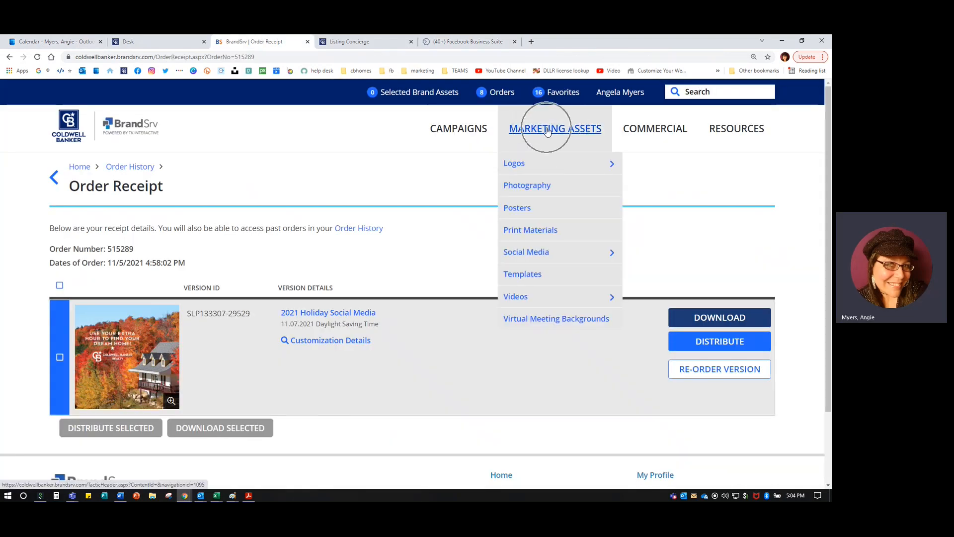
mouse_move(529, 253)
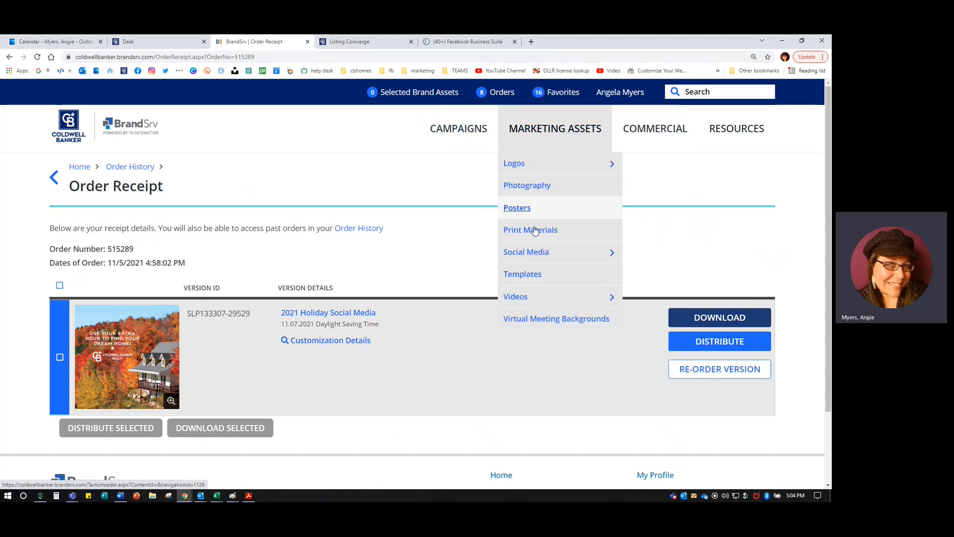
click(640, 275)
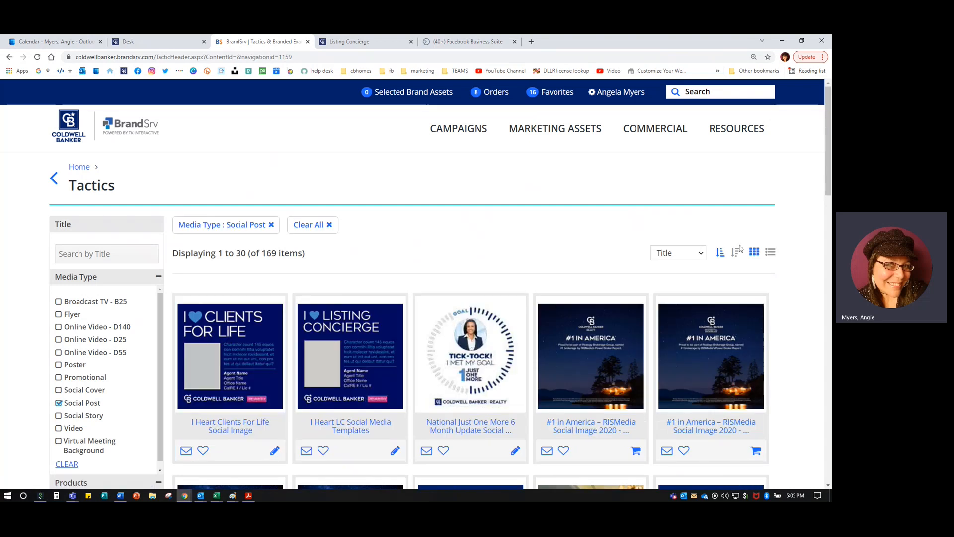
Browse the social post items, trying the list and grid views and both title sort orders.
click(771, 252)
click(758, 254)
click(735, 254)
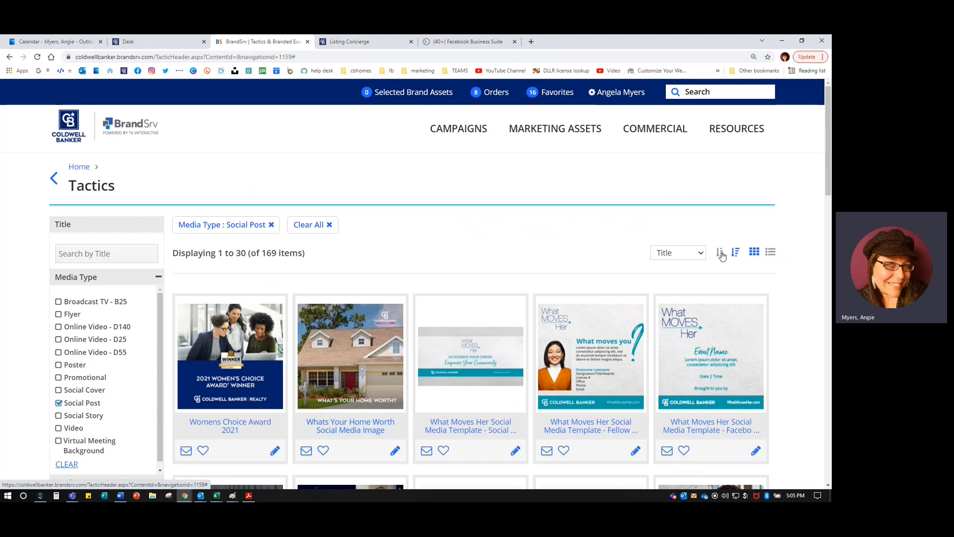
click(721, 253)
scroll(480, 359, down, 10)
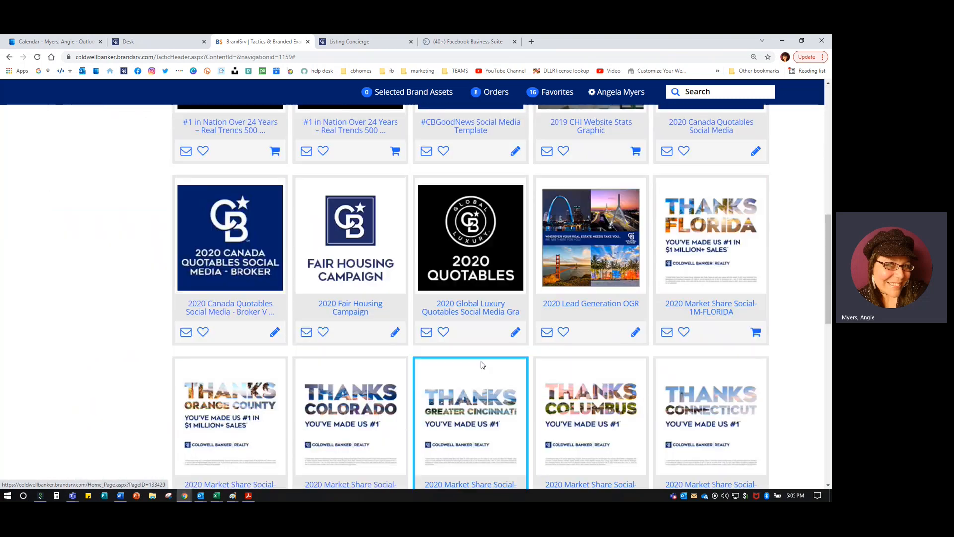
scroll(480, 359, up, 11)
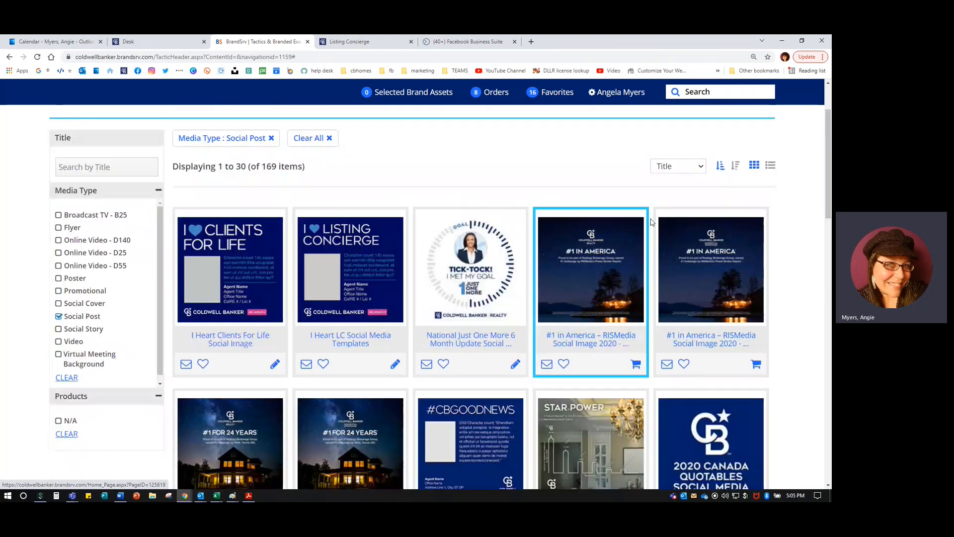
click(736, 165)
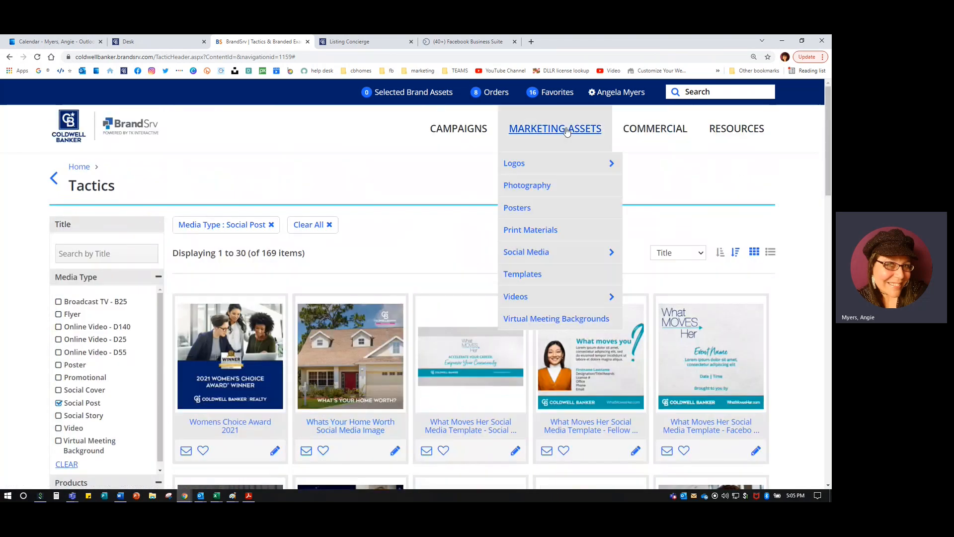
click(782, 392)
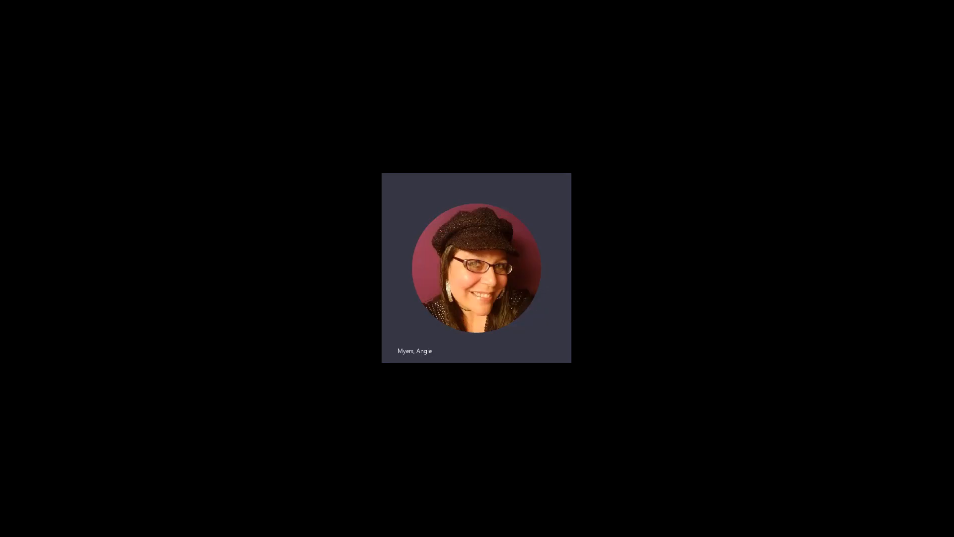